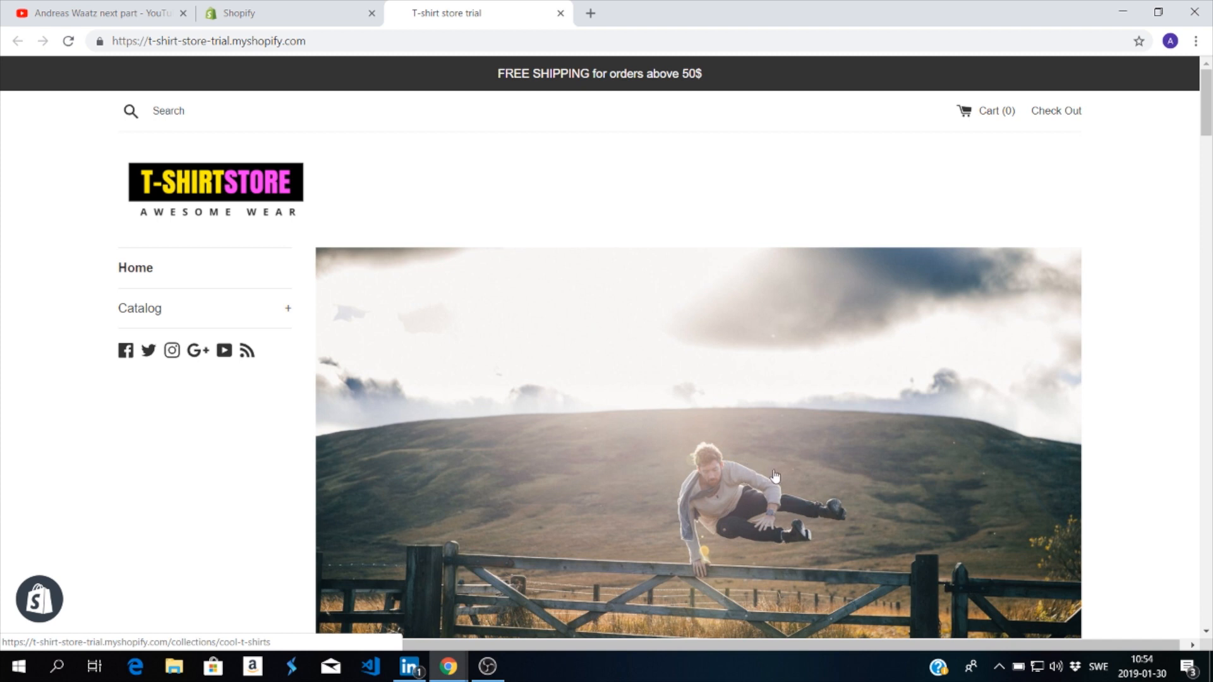
Step: Open the Street Wear T-shirt Holes Hip Hop product from the storefront's Cool T-shirts collection and review its description
scroll(737, 481, "down", 3)
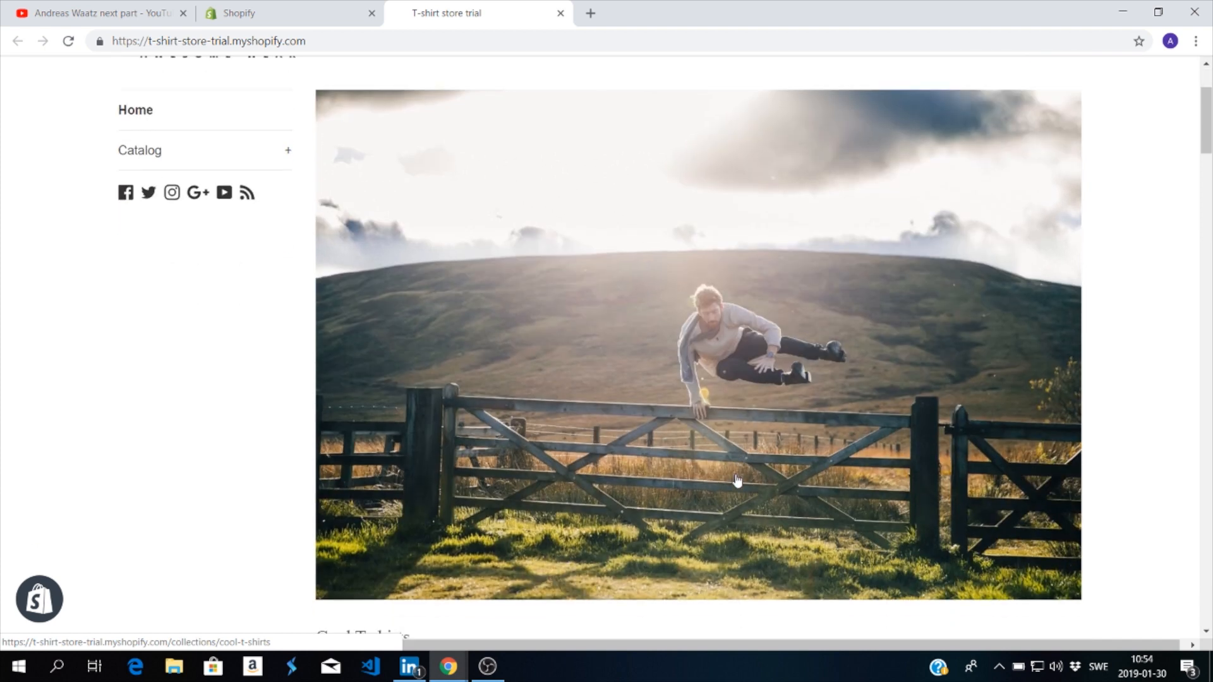
scroll(738, 481, "down", 7)
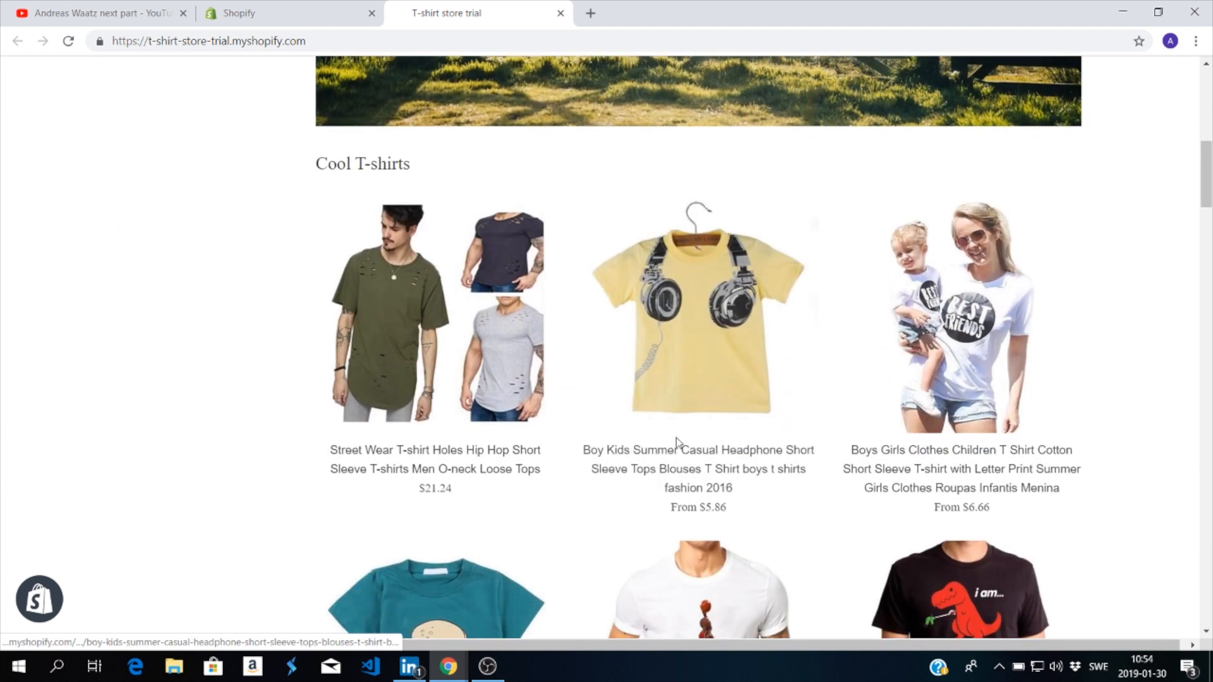
left_click(456, 458)
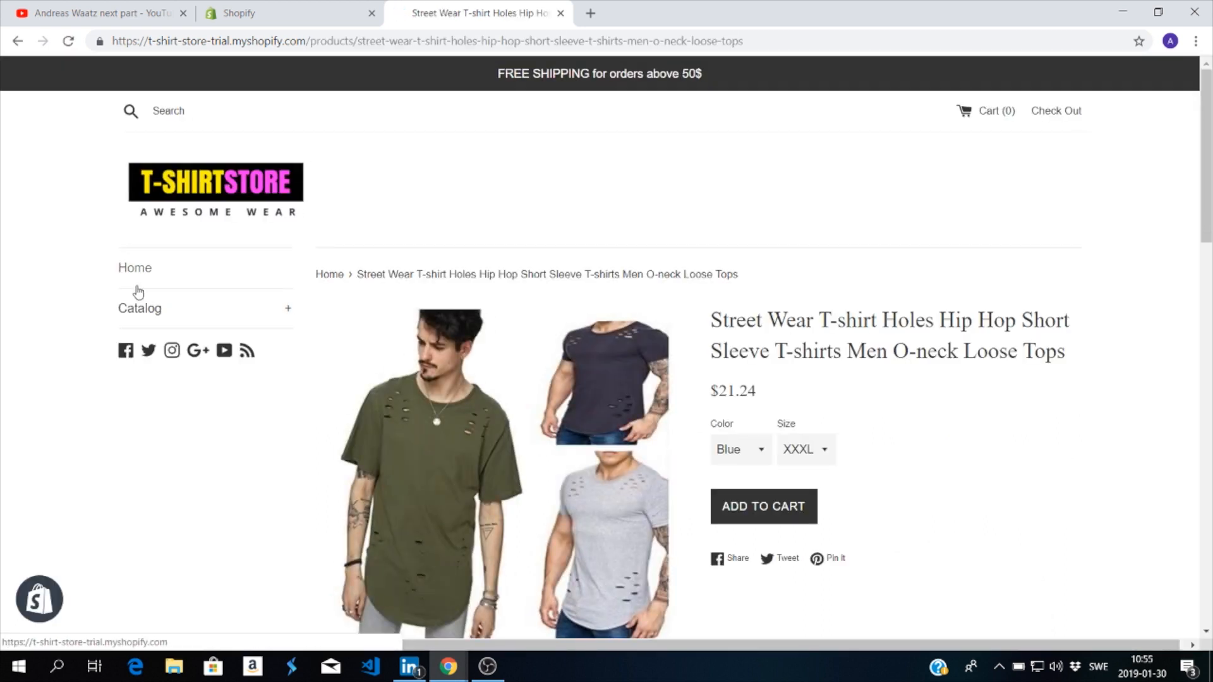
scroll(137, 291, "down", 10)
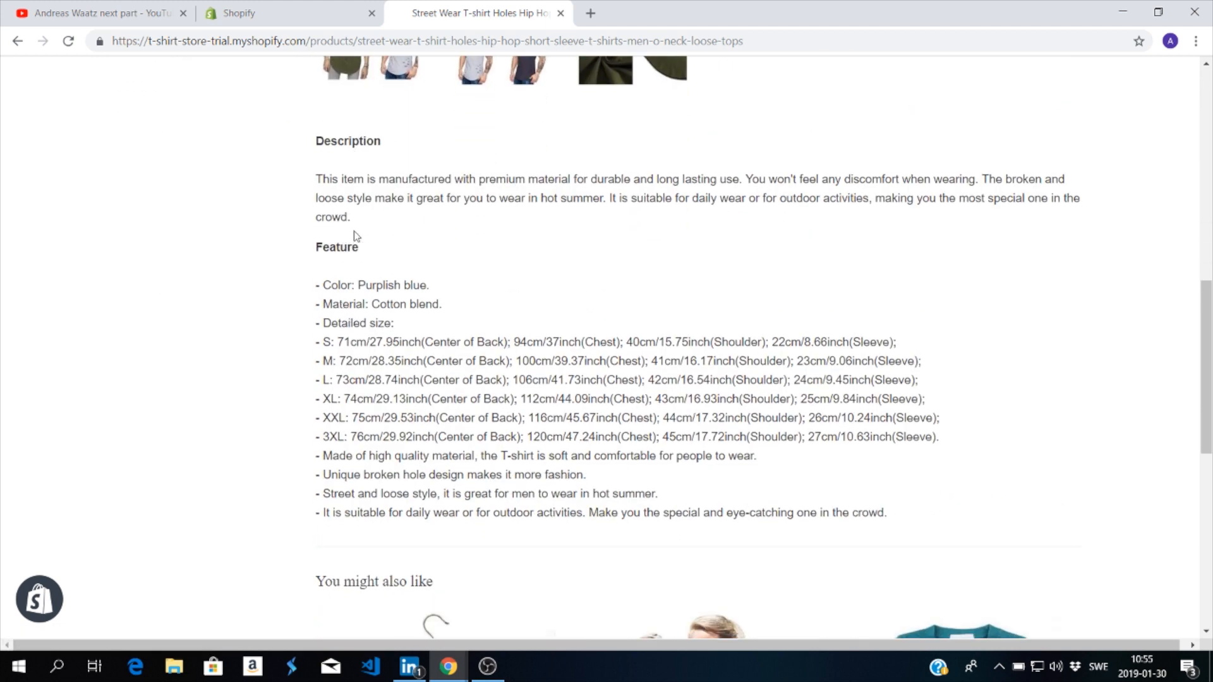
scroll(378, 240, "up", 10)
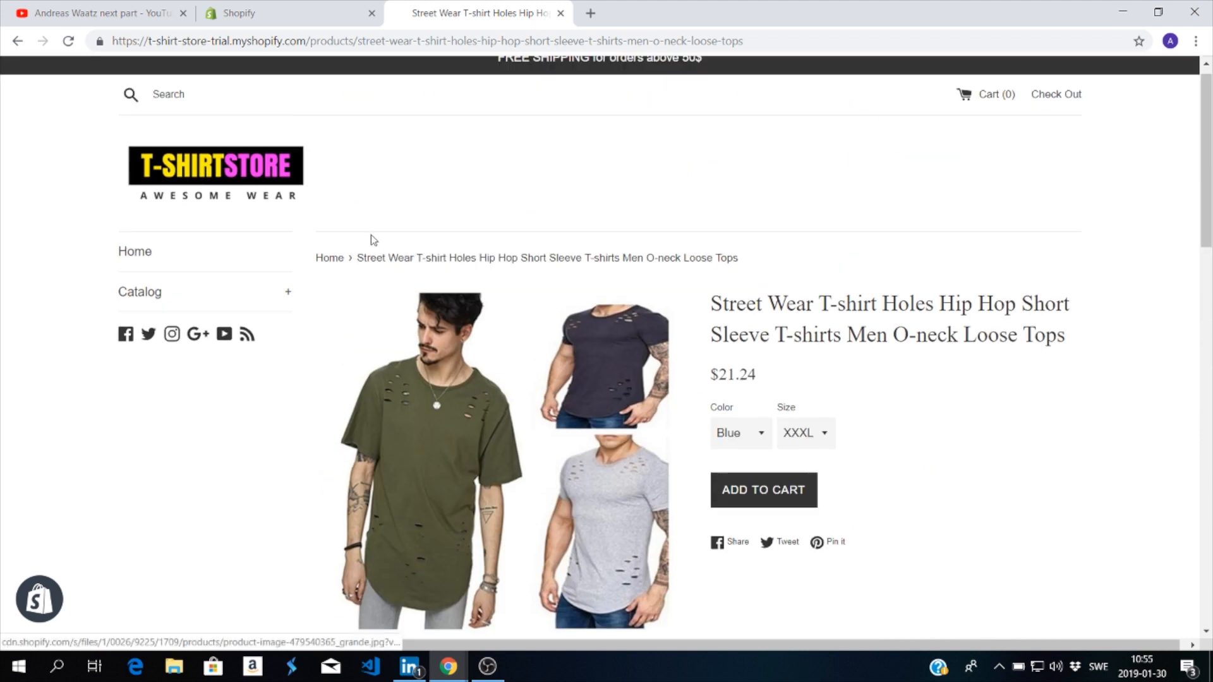
Step: Switch to the Shopify admin, search the products for "street" and open the Street Wear T-shirt product for editing
left_click(311, 22)
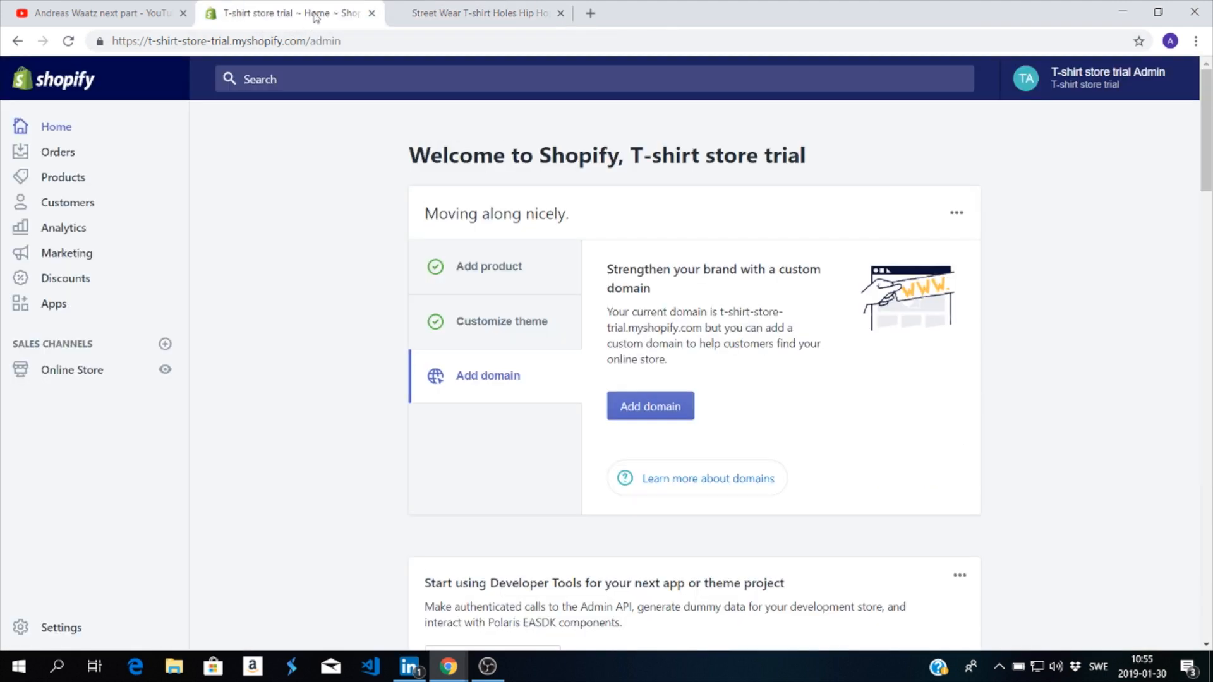
left_click(69, 183)
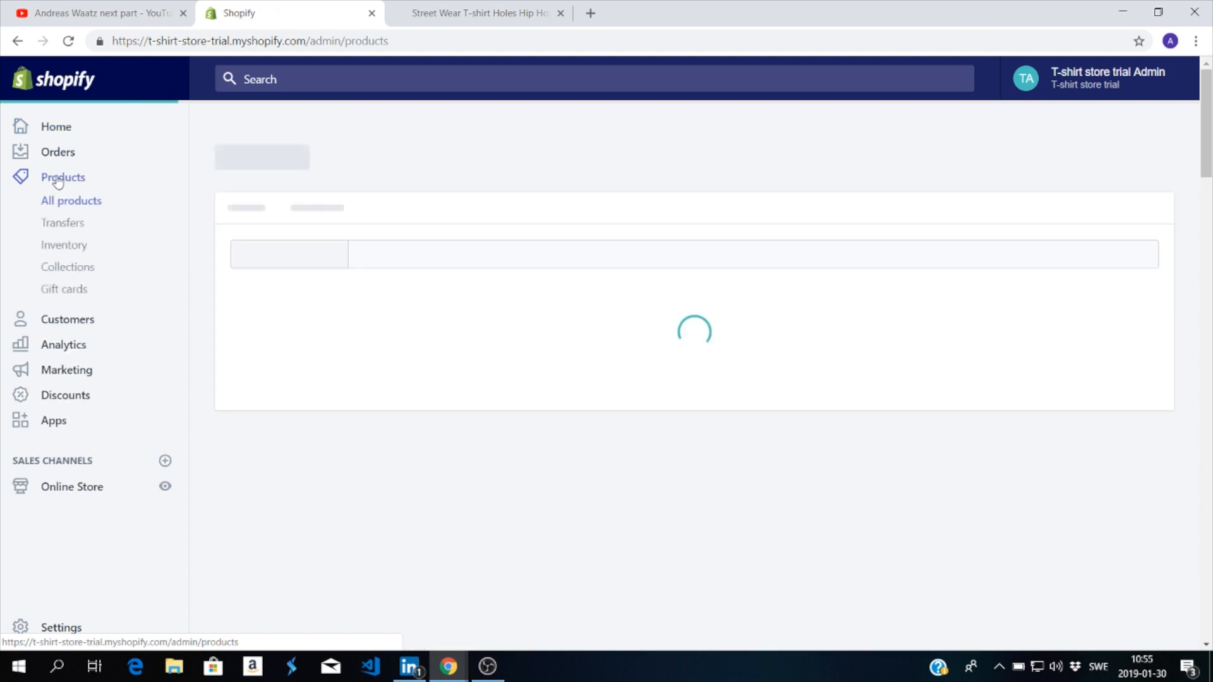
scroll(461, 504, "down", 6)
scroll(461, 504, "up", 6)
left_click(392, 272)
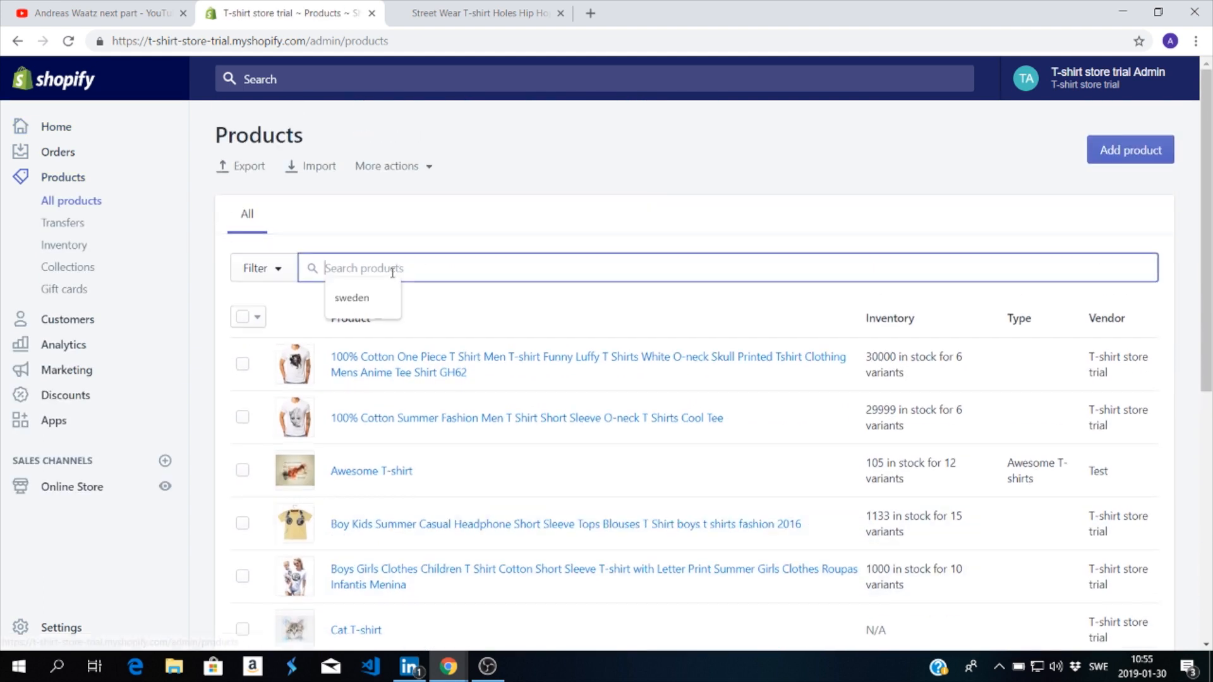
type("street")
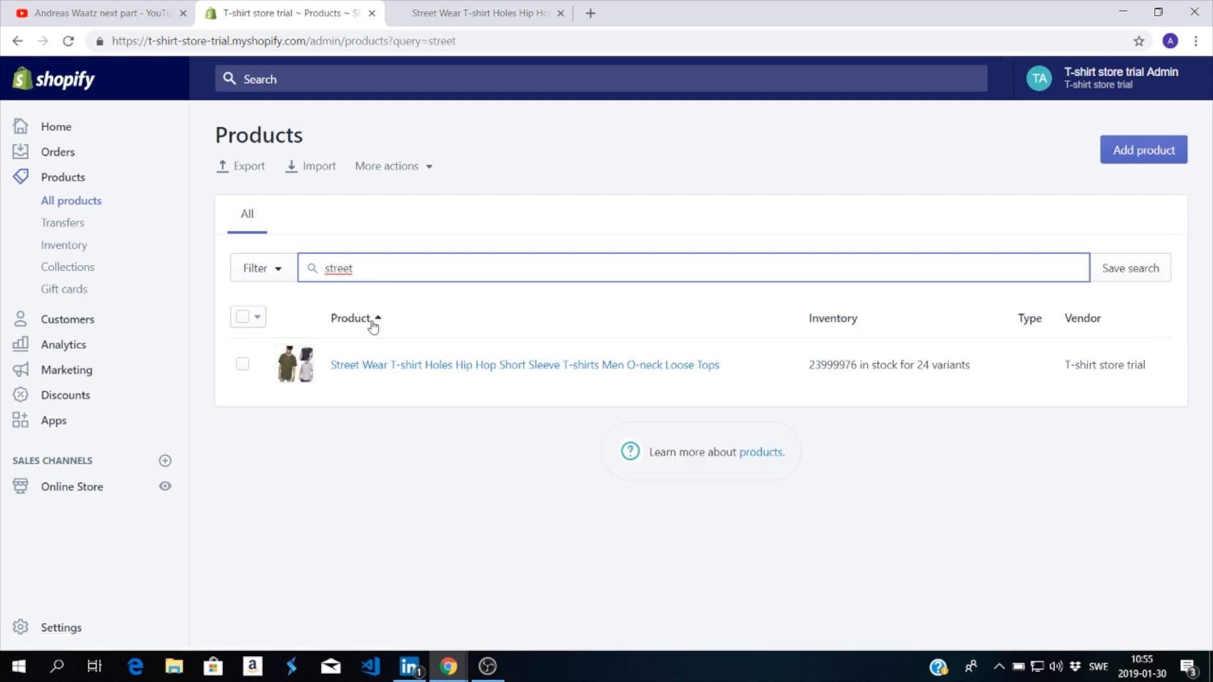
left_click(370, 367)
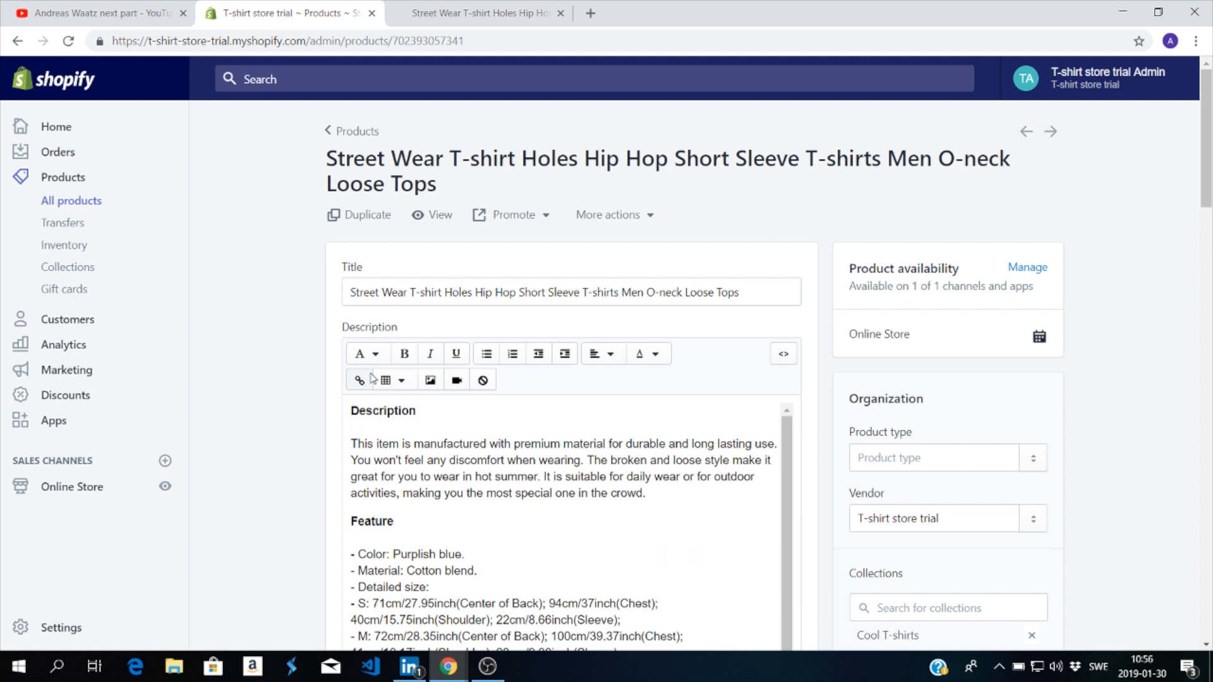
Step: Add a blank line after the first paragraph of the product description and open the video insertion dialog
left_click(667, 494)
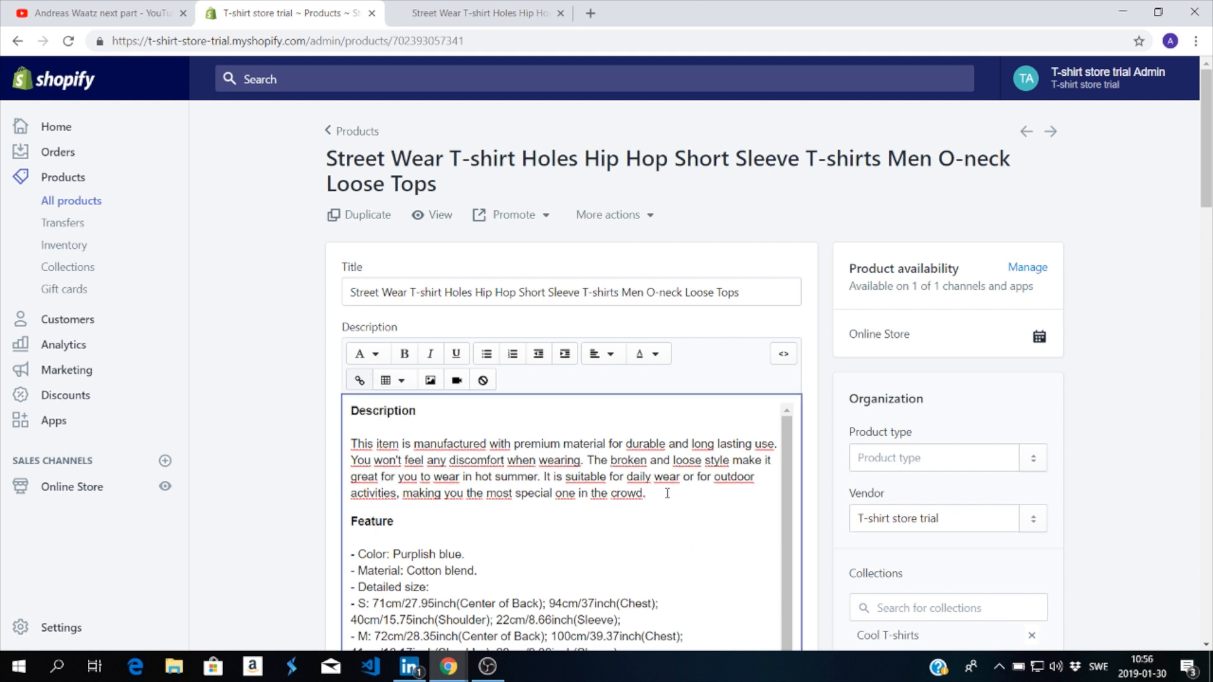
key("Return")
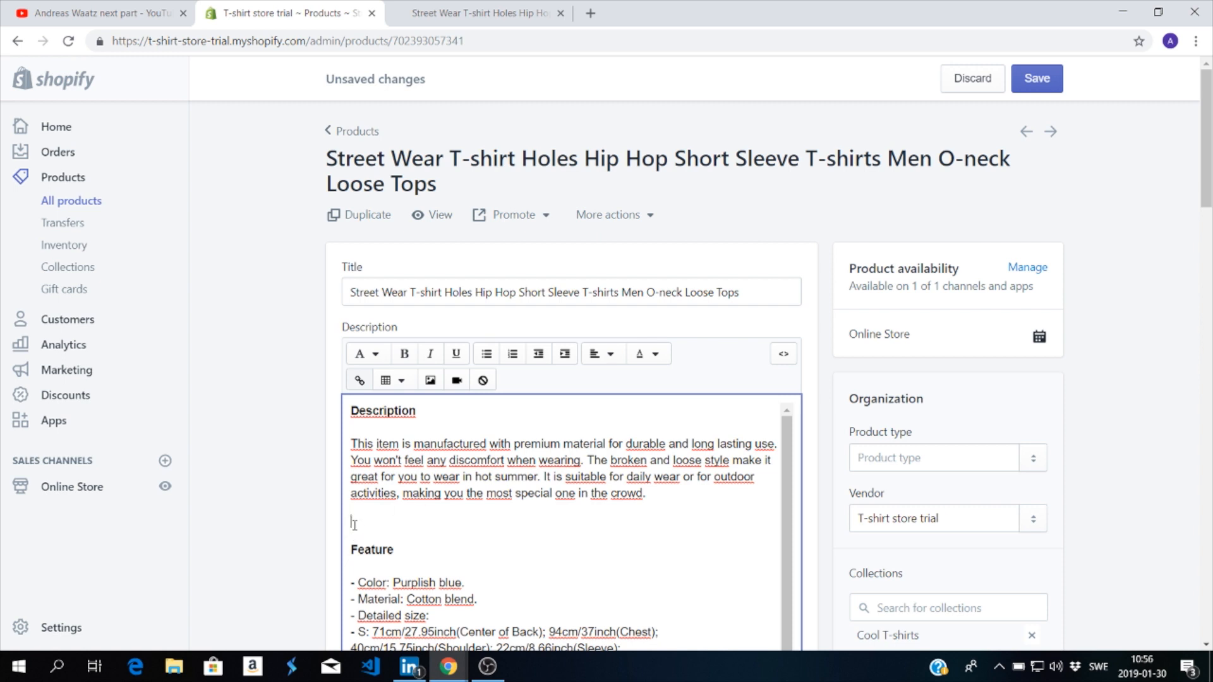
left_click(456, 380)
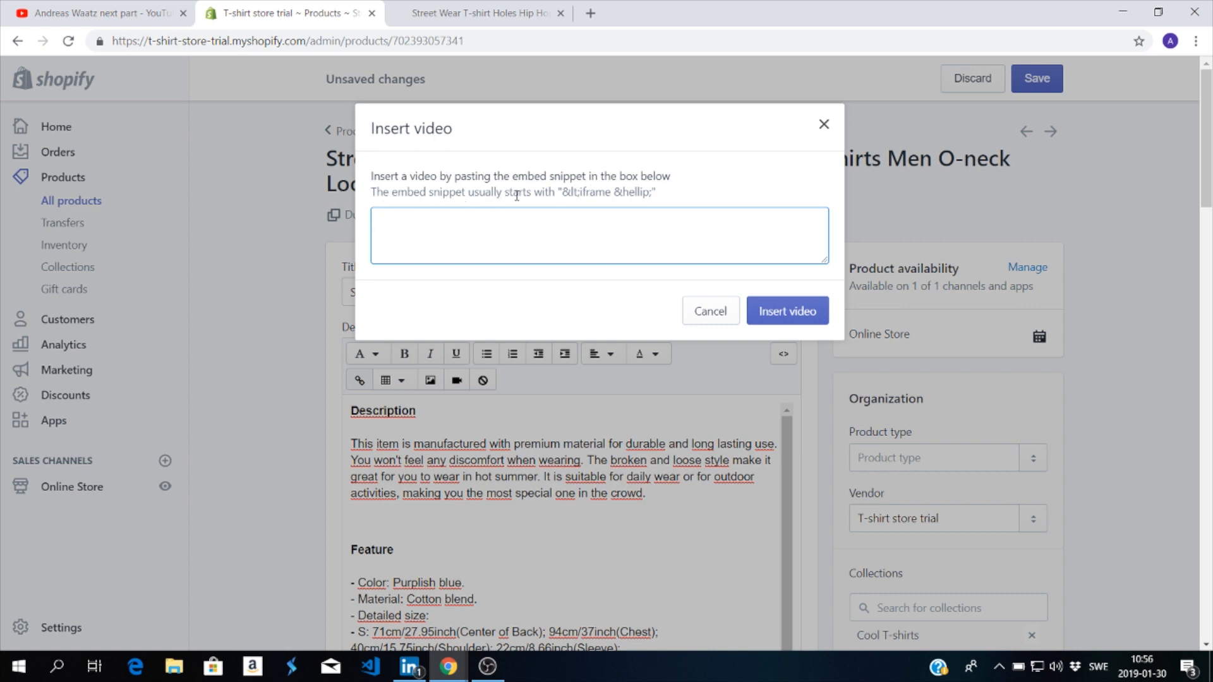
left_click_drag(566, 191, 659, 198)
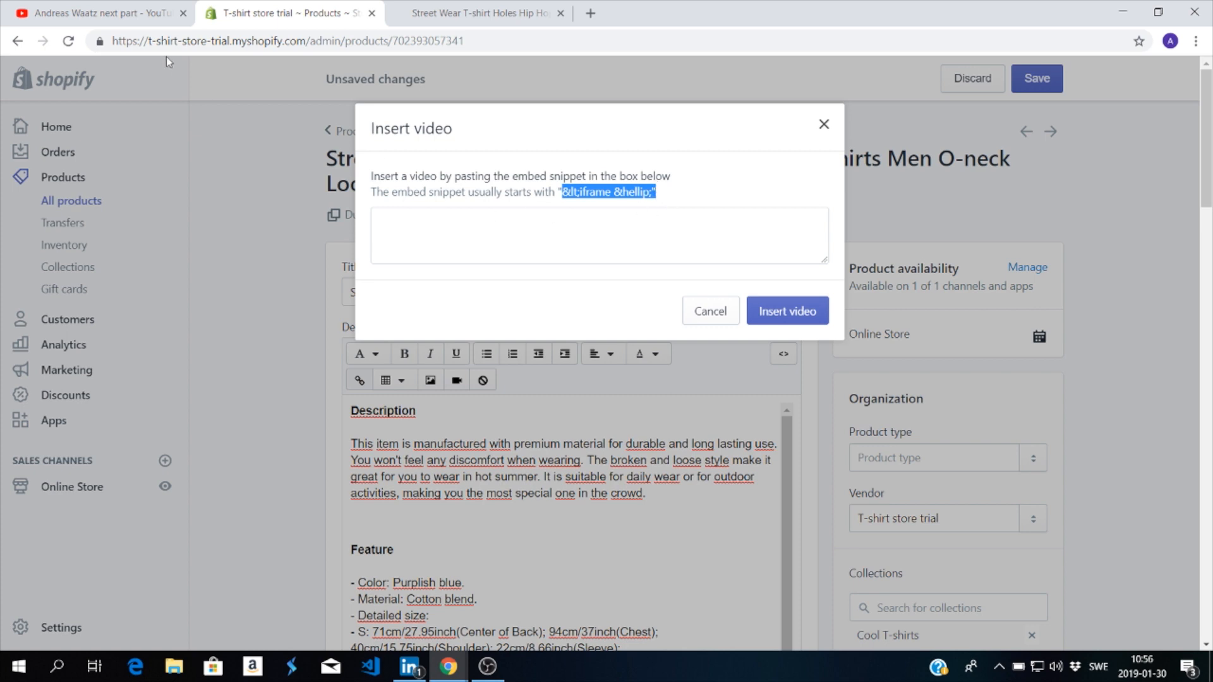
Step: Switch to YouTube, open and pause "Next Part of New Video Update 2018", and bring up its embed code
left_click(95, 14)
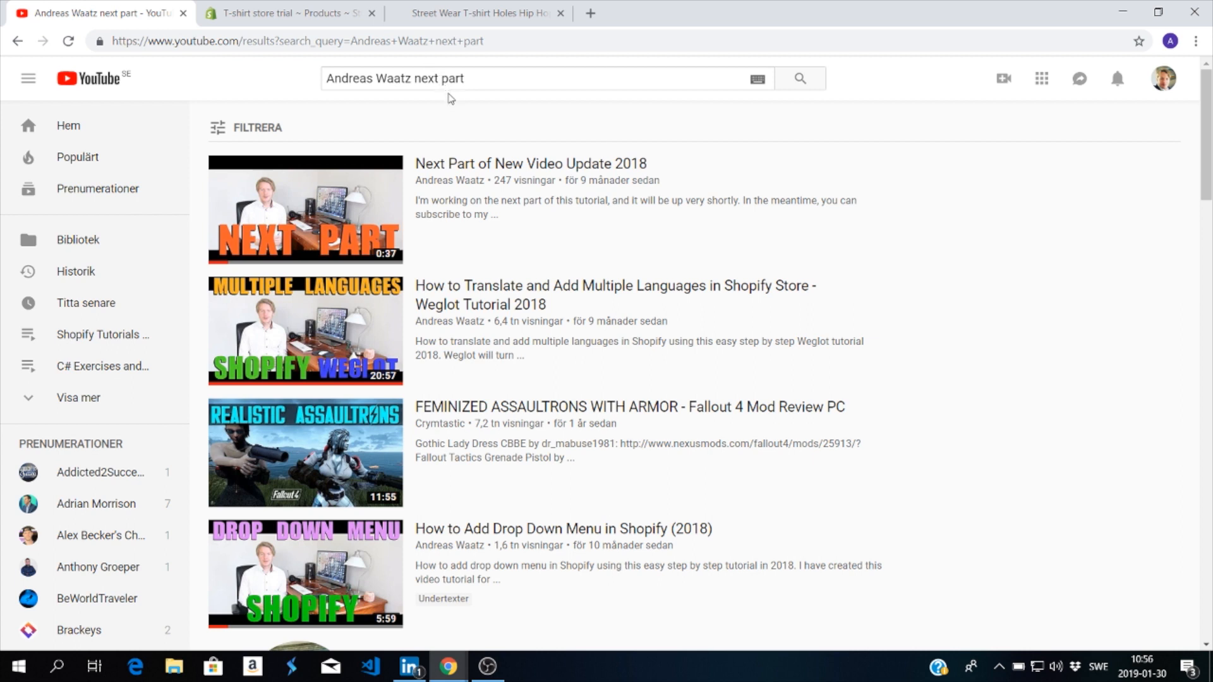
left_click(469, 166)
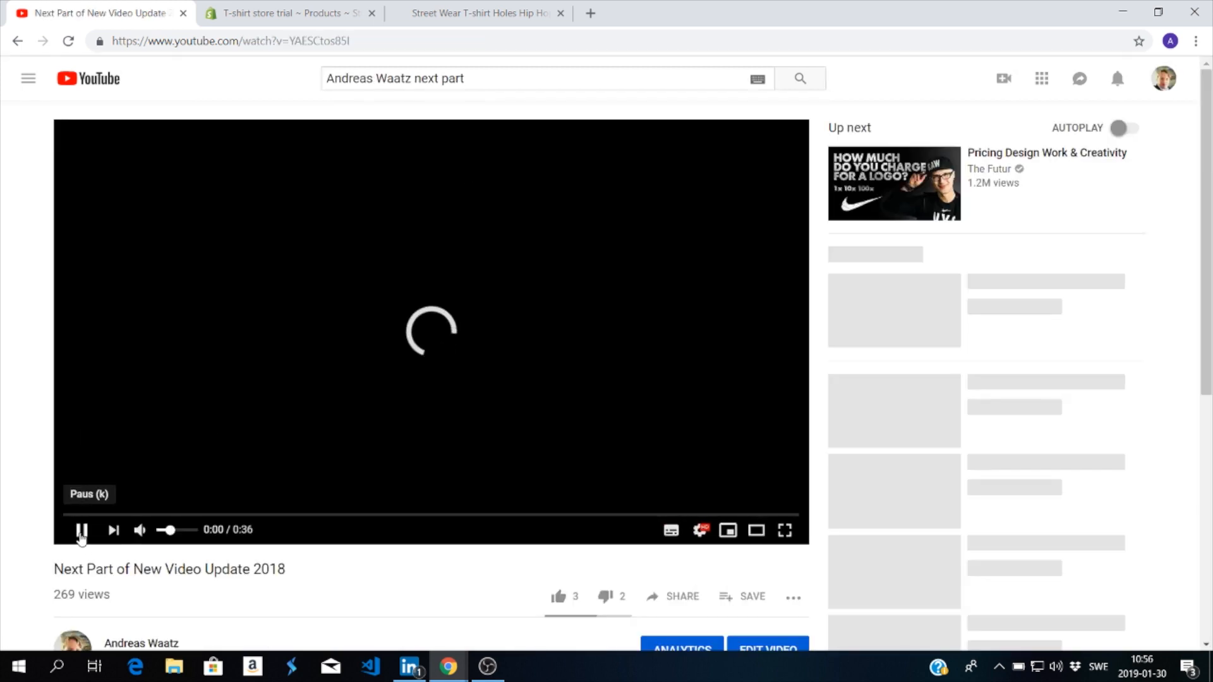
left_click(81, 531)
scroll(575, 507, "down", 1)
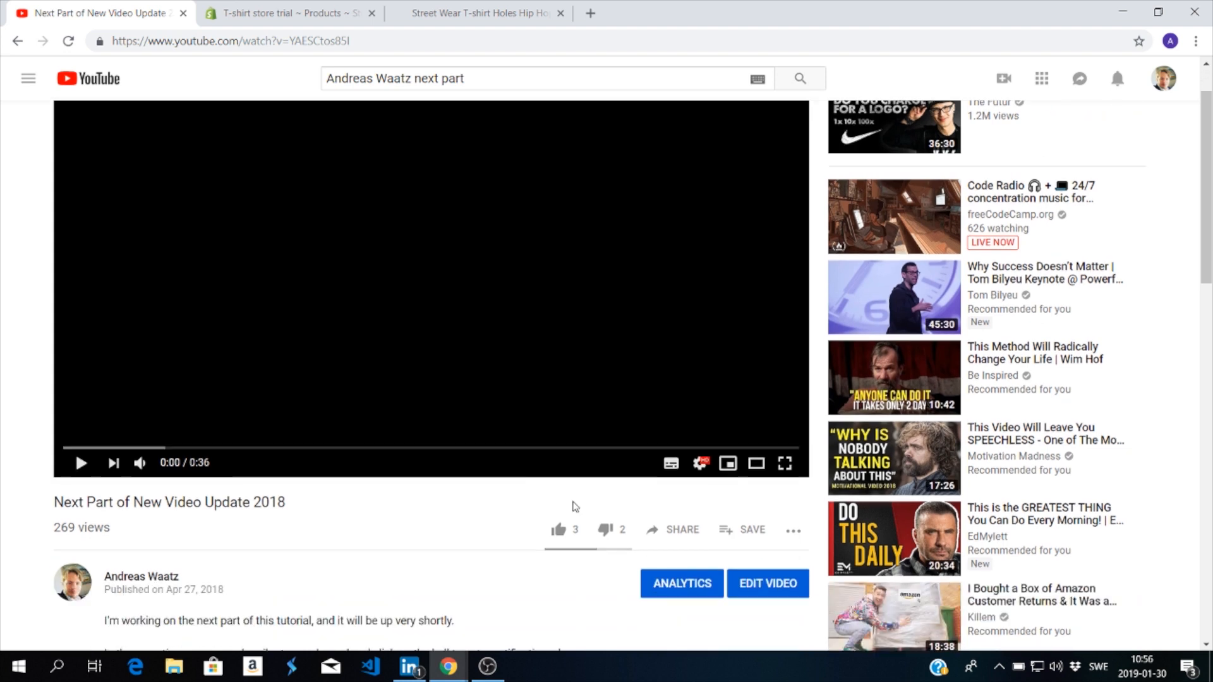
scroll(632, 502, "down", 1)
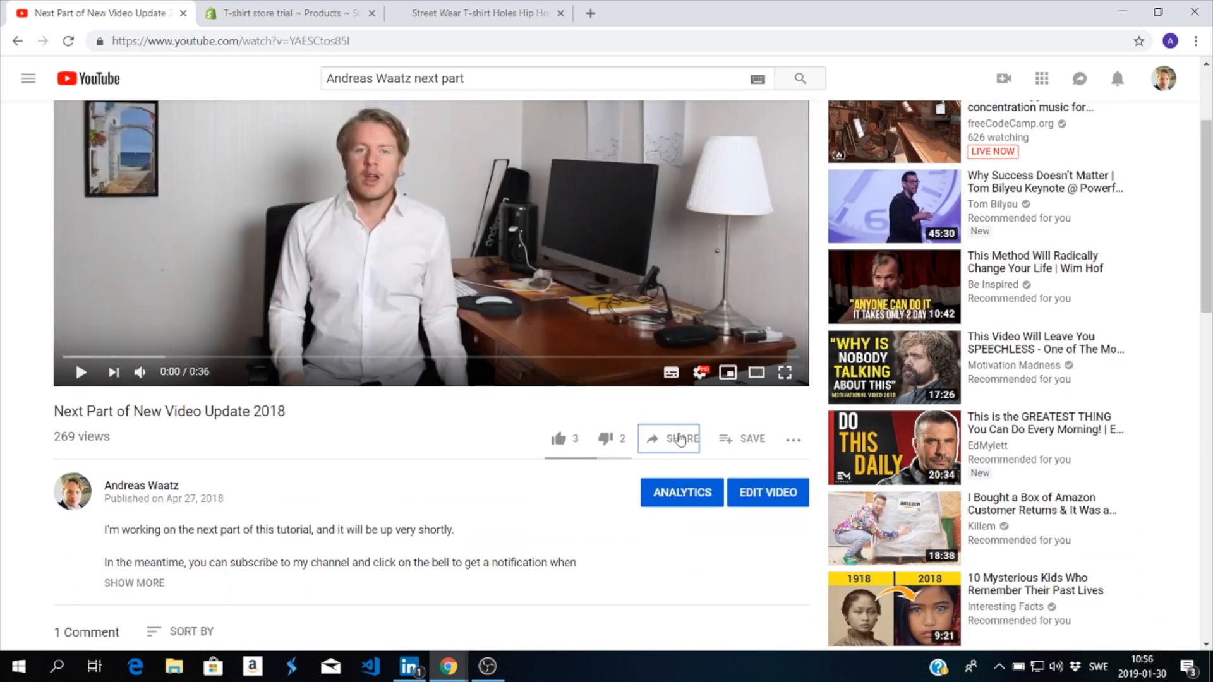
left_click(679, 439)
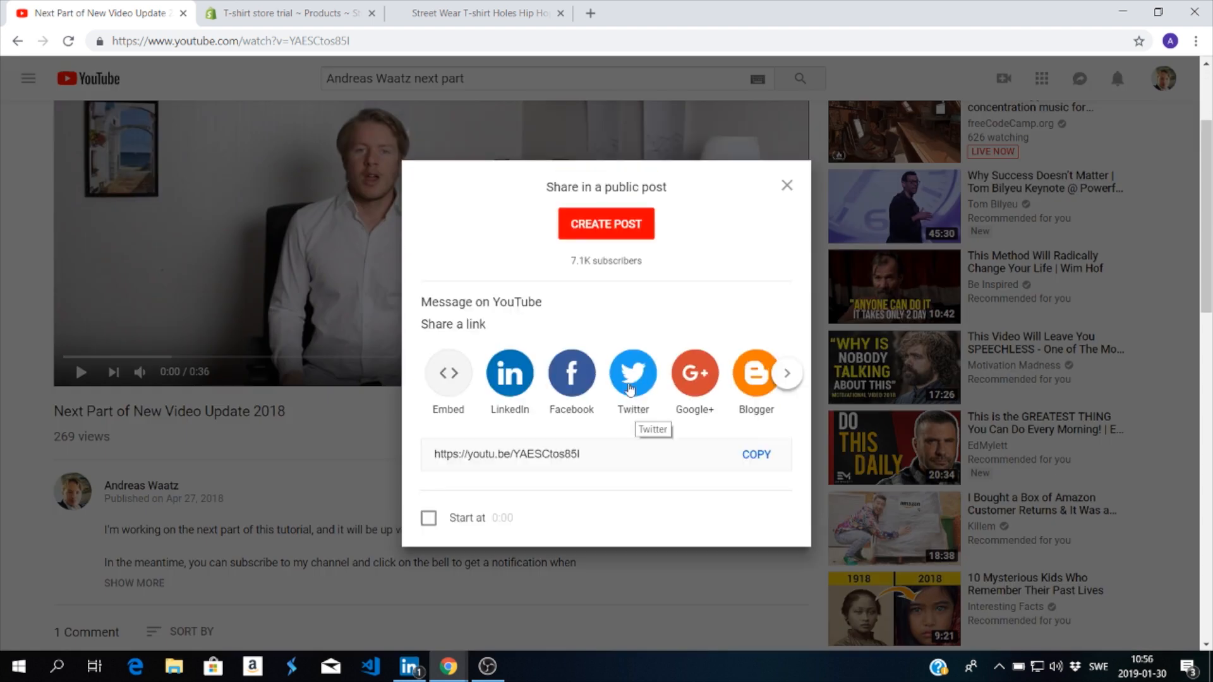
left_click(450, 379)
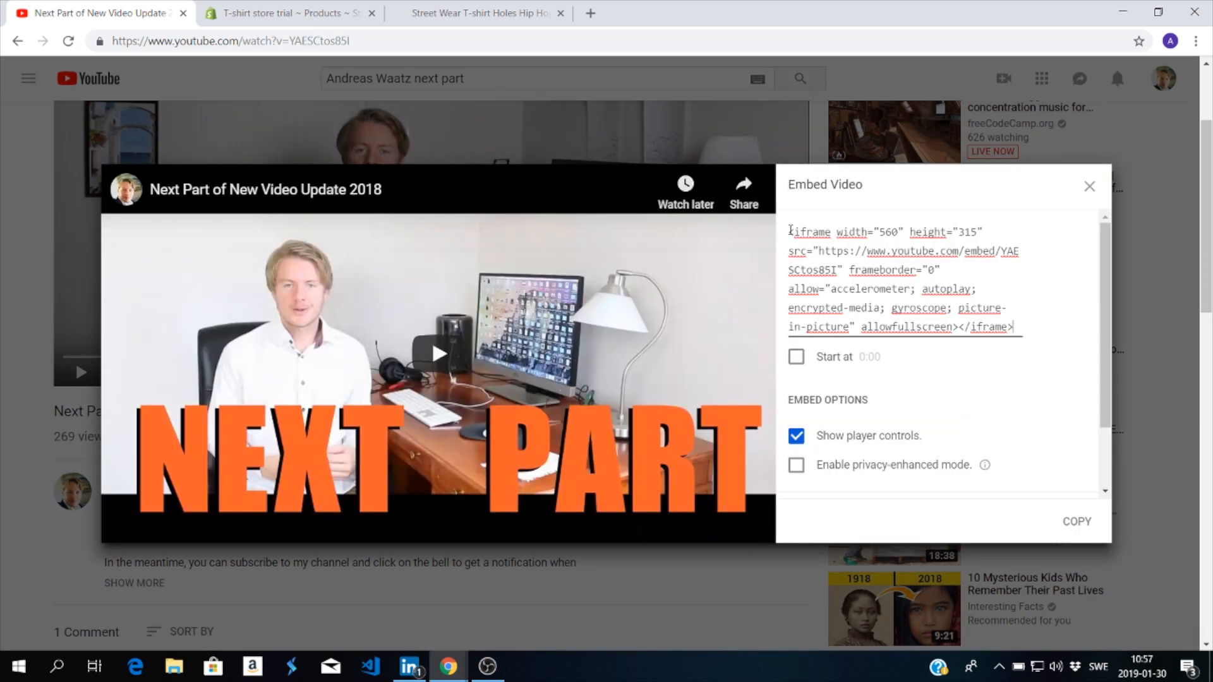
left_click_drag(790, 230, 1026, 342)
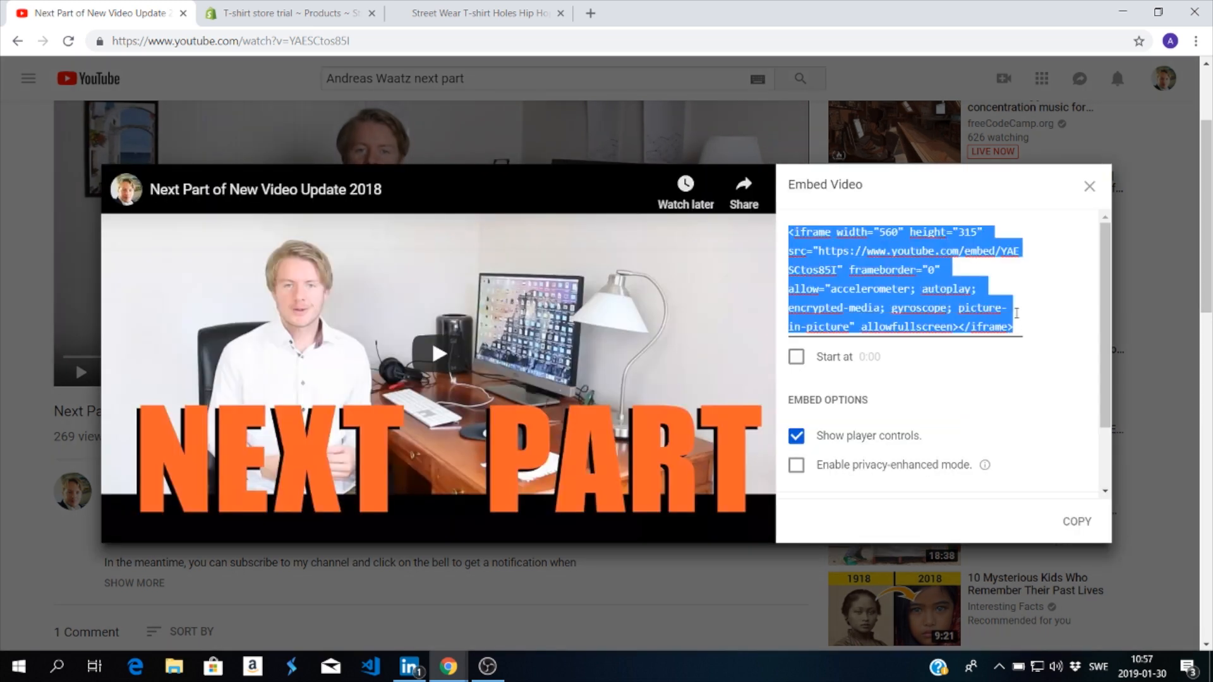
left_click(1016, 313)
Step: Set the embedded video to start at 0:10 and turn off its player controls
scroll(878, 341, "down", 2)
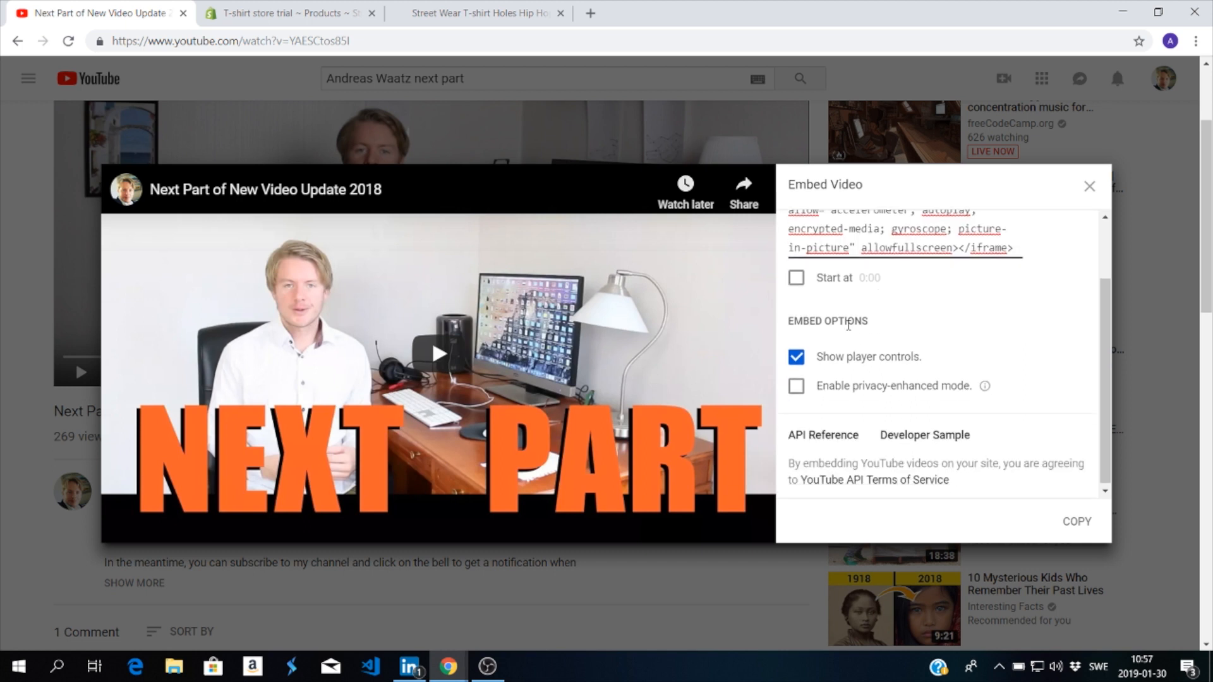
left_click(797, 279)
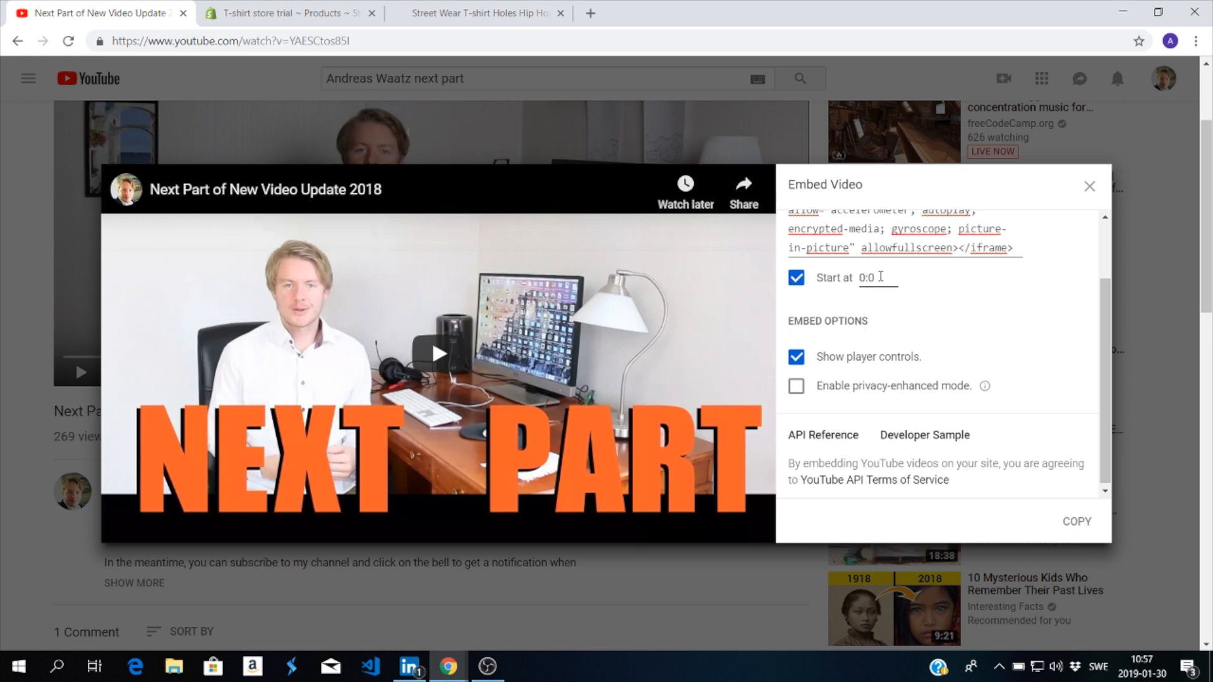
left_click(943, 285)
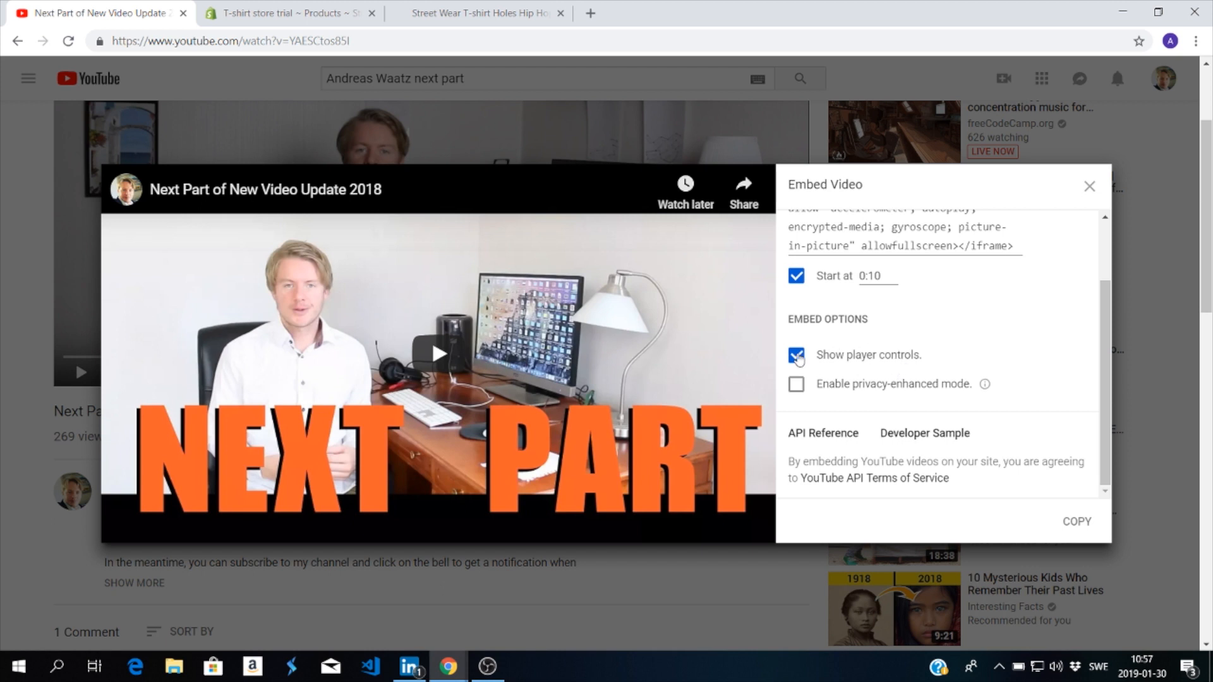
left_click(797, 356)
Step: Check the explanation of privacy-enhanced mode and enable that mode for the embedded video
scroll(866, 351, "down", 1)
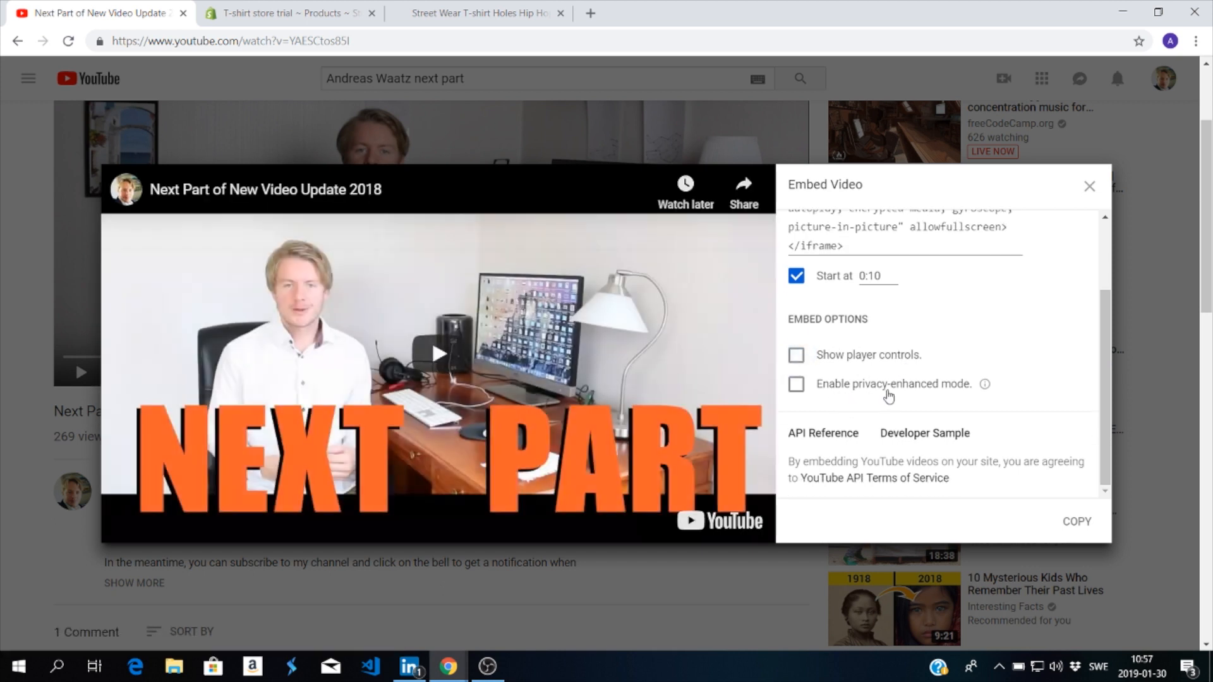
scroll(967, 387, "up", 2)
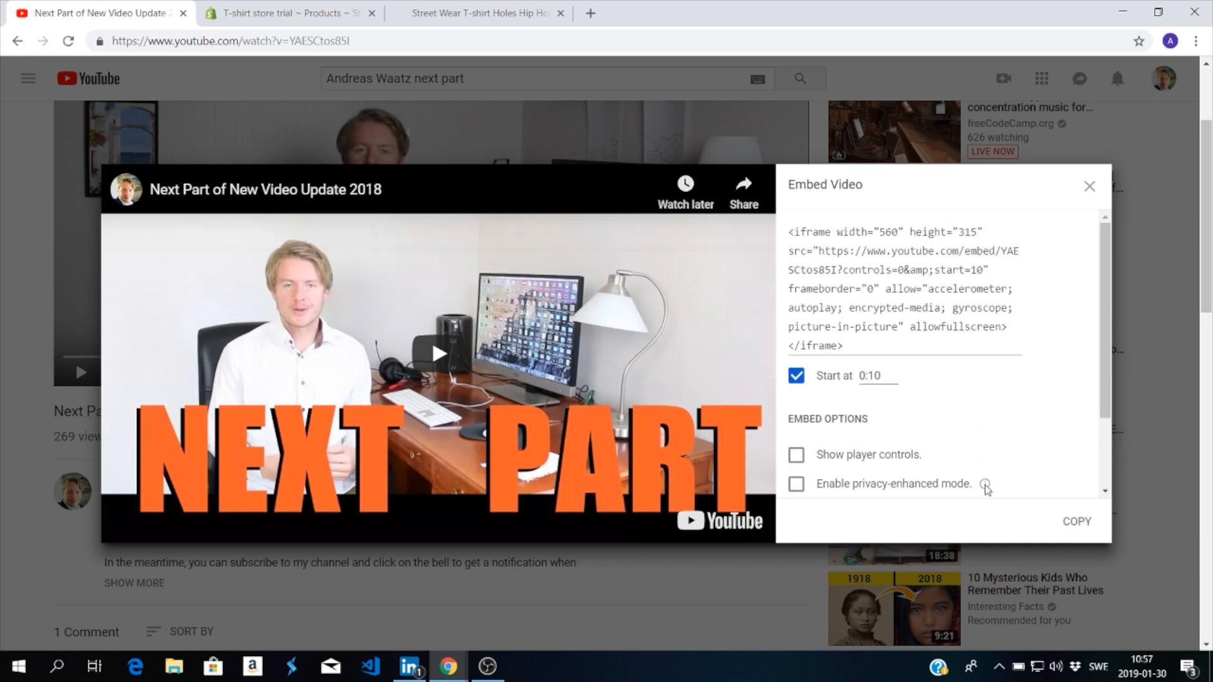
mouse_move(986, 486)
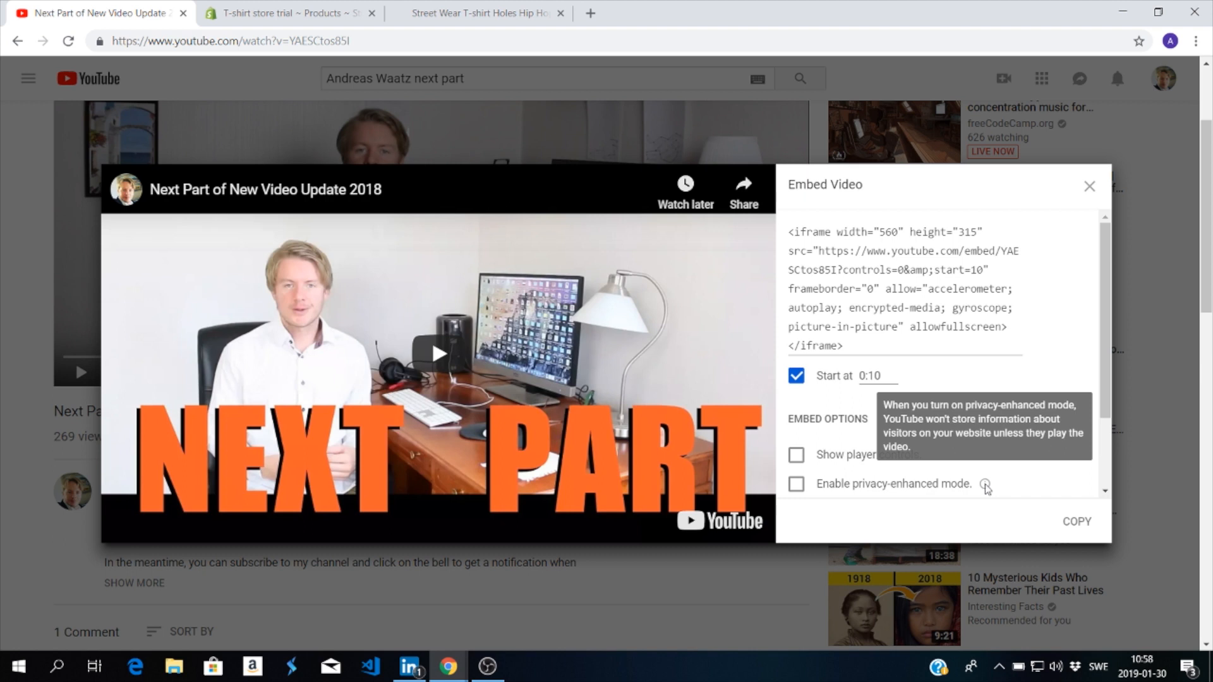
scroll(802, 395, "down", 2)
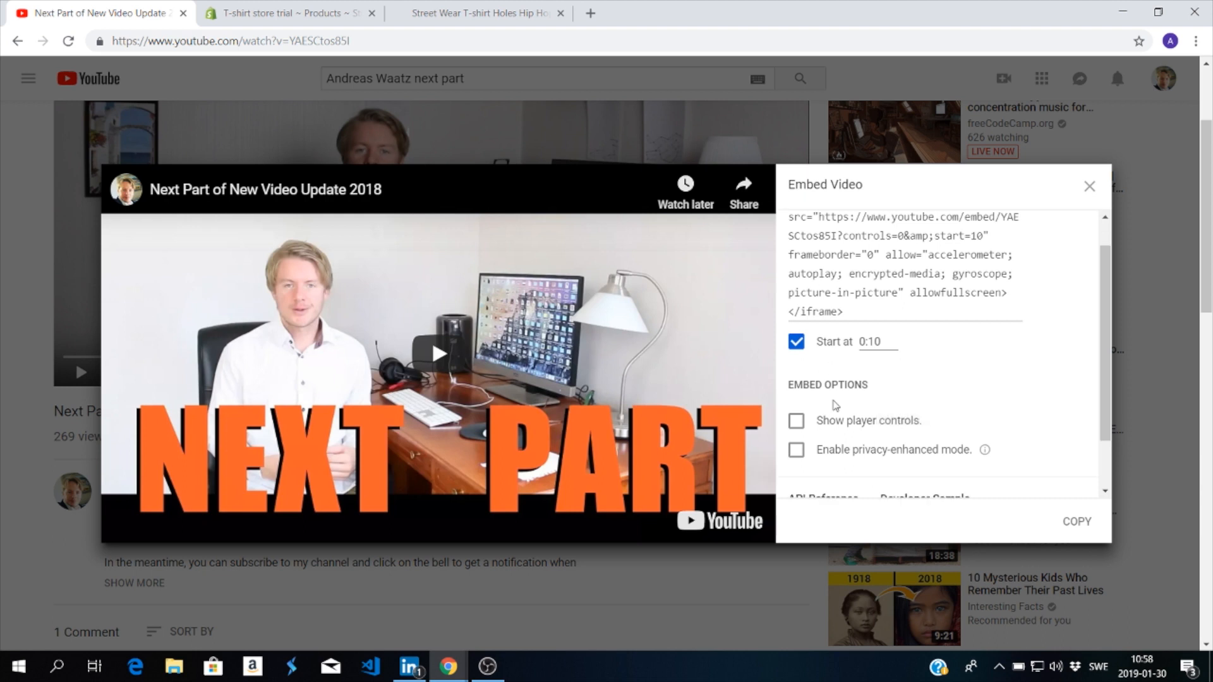
left_click(797, 386)
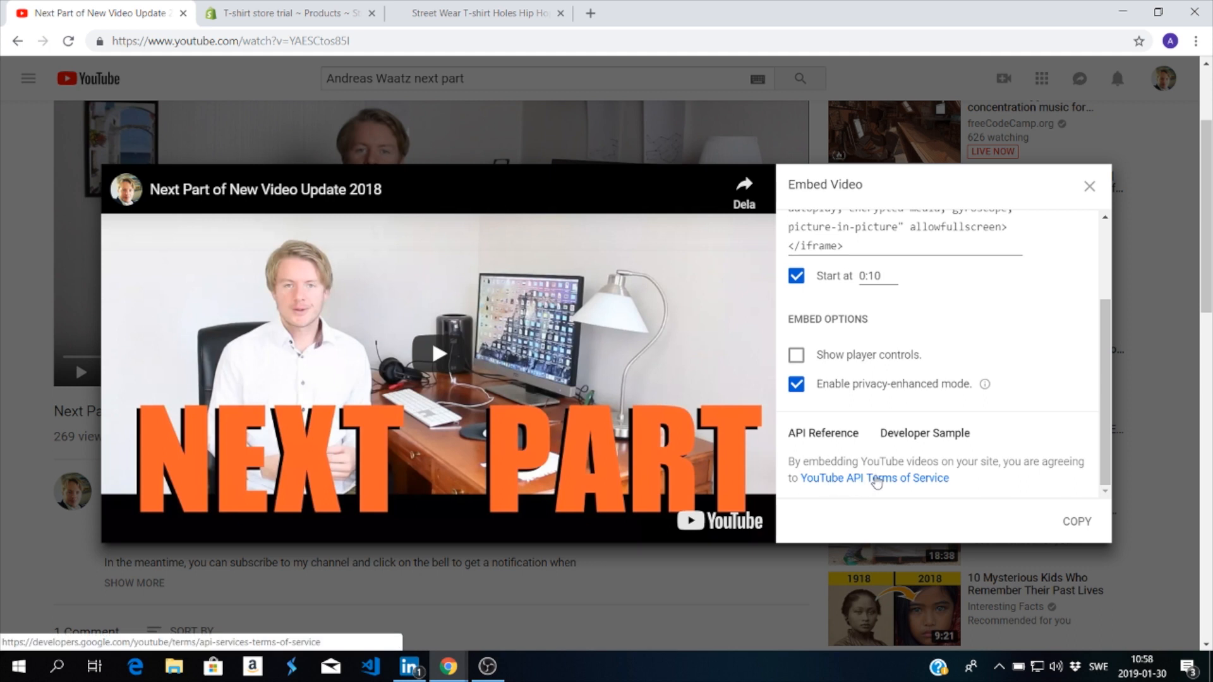
Step: Open the YouTube API Terms of Service in a separate tab, skim through them and return to the embed settings
right_click(881, 482)
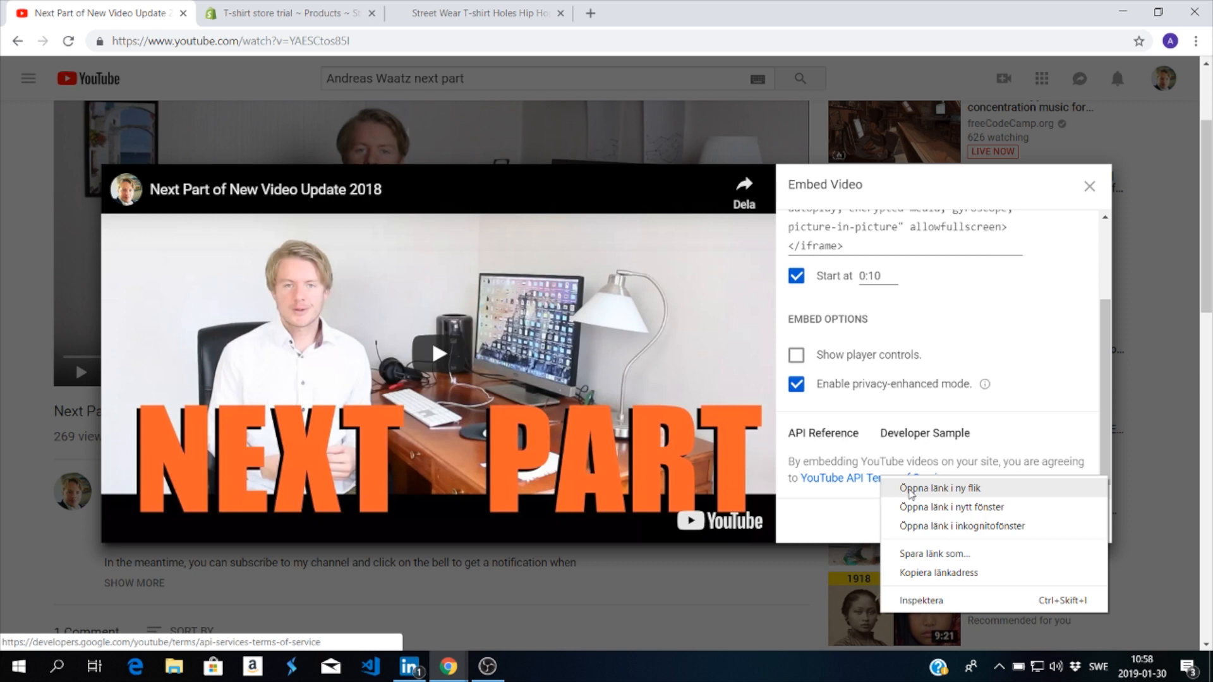
left_click(910, 489)
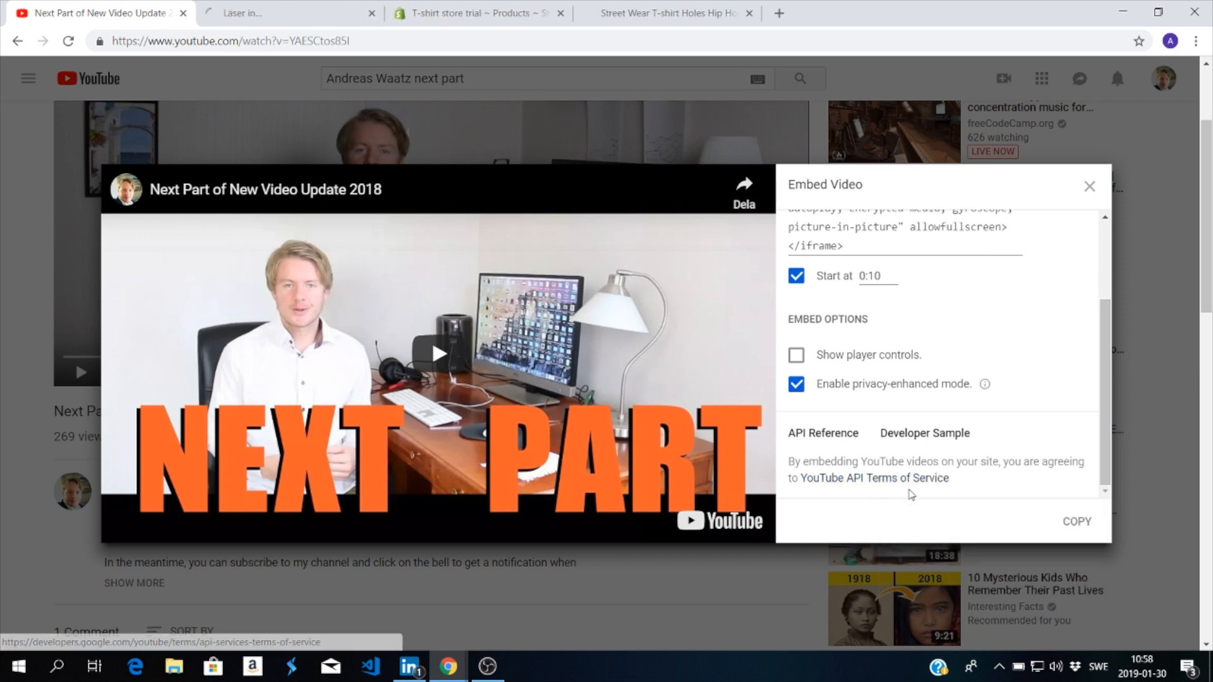
left_click(275, 13)
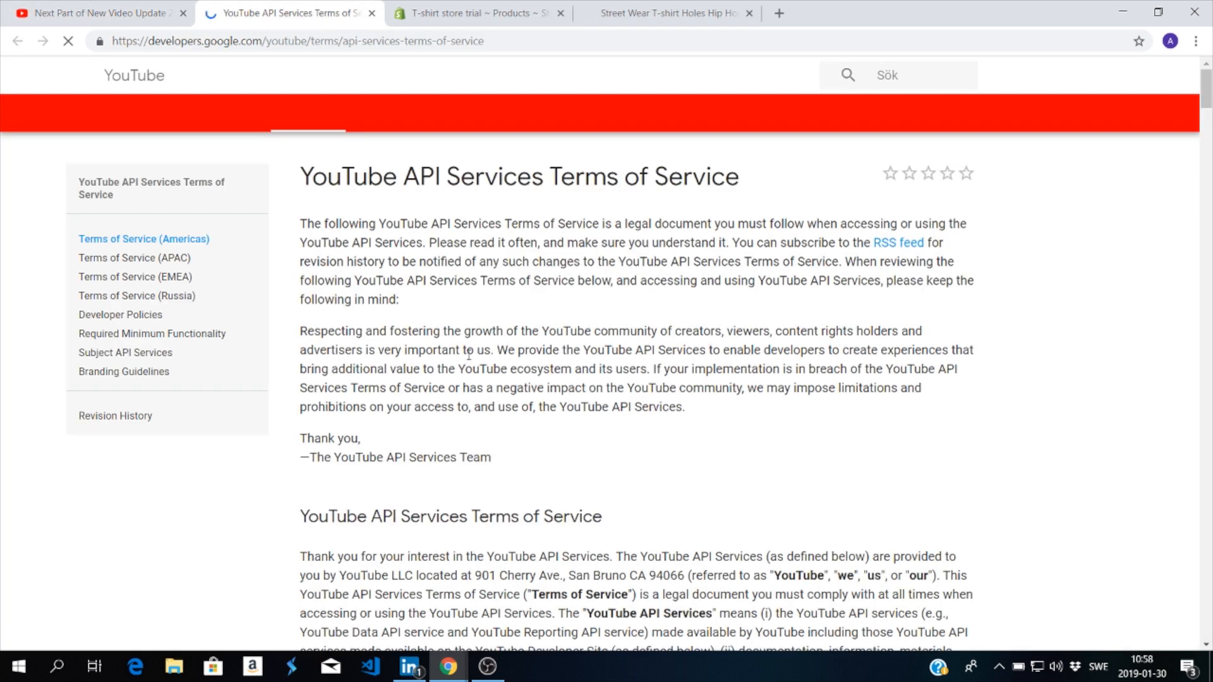
scroll(467, 356, "down", 20)
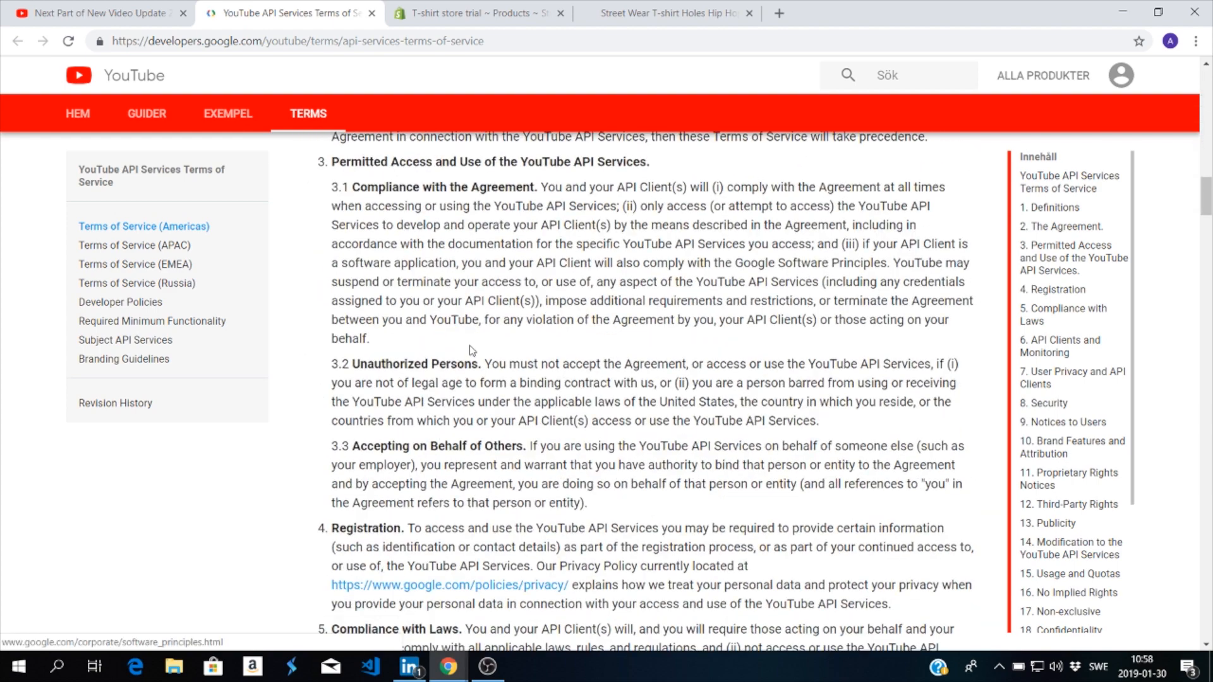
scroll(469, 347, "down", 20)
scroll(469, 342, "down", 20)
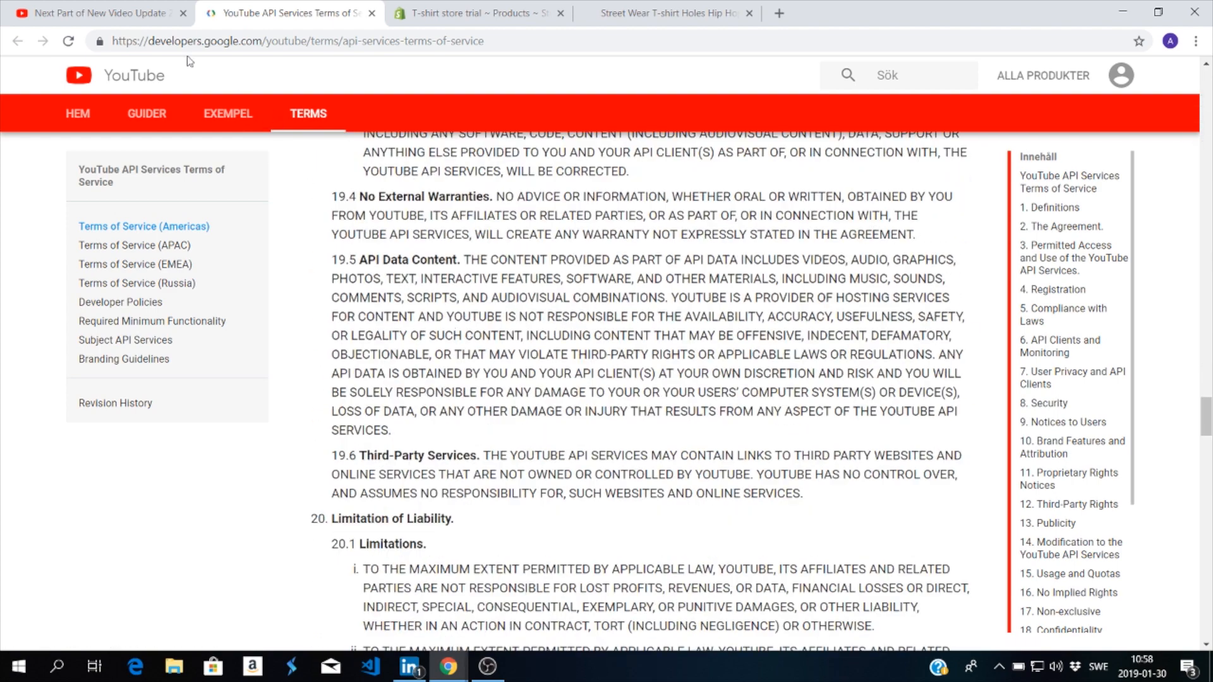
left_click(99, 14)
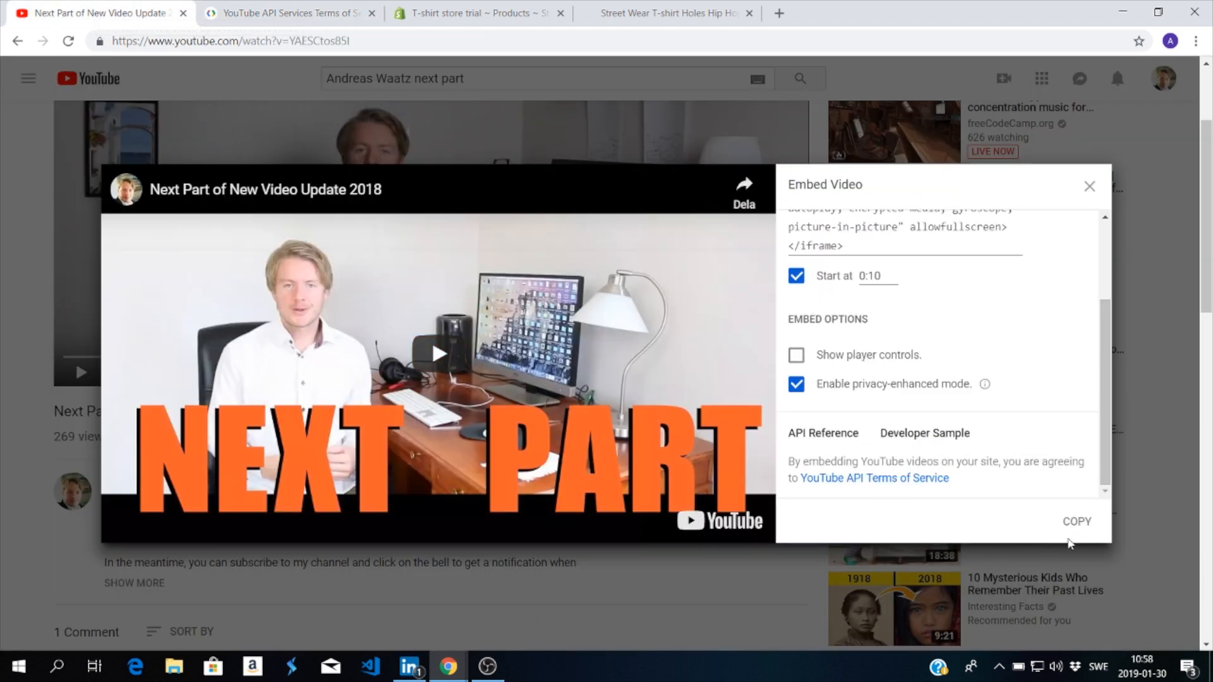
Step: Copy the video's embed code, switch to the Shopify product page, and insert it as a video in the product description
left_click(1079, 523)
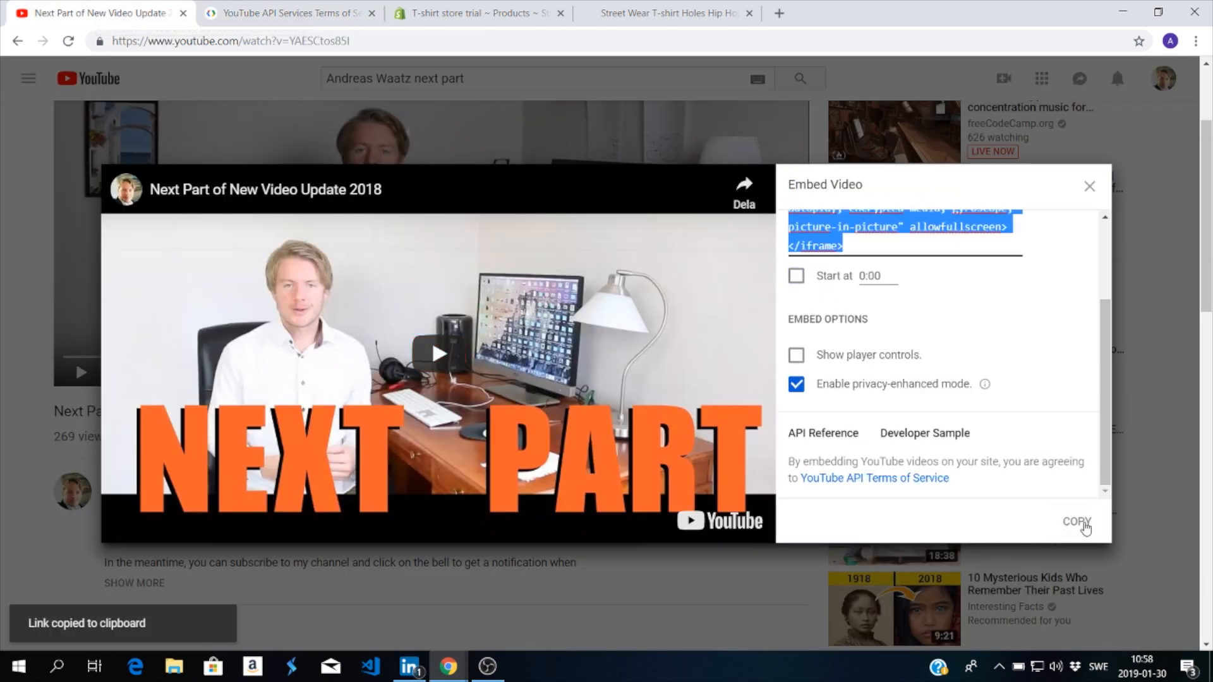
left_click(459, 14)
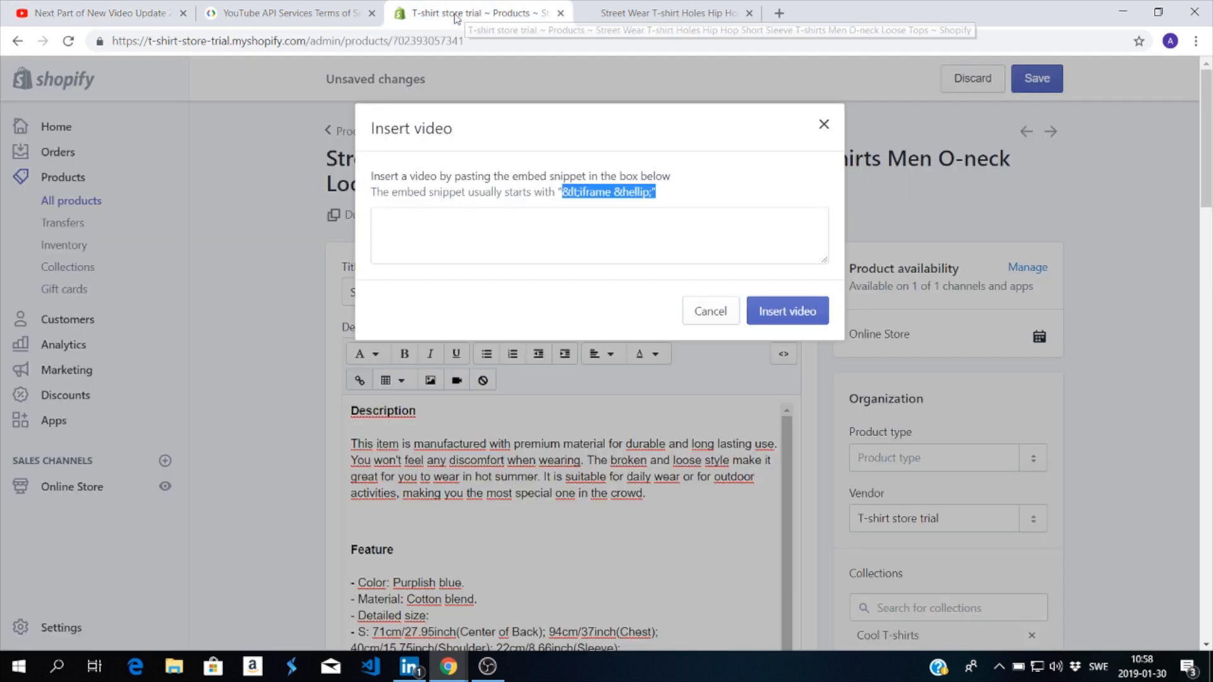
left_click(422, 226)
right_click(421, 225)
left_click(500, 350)
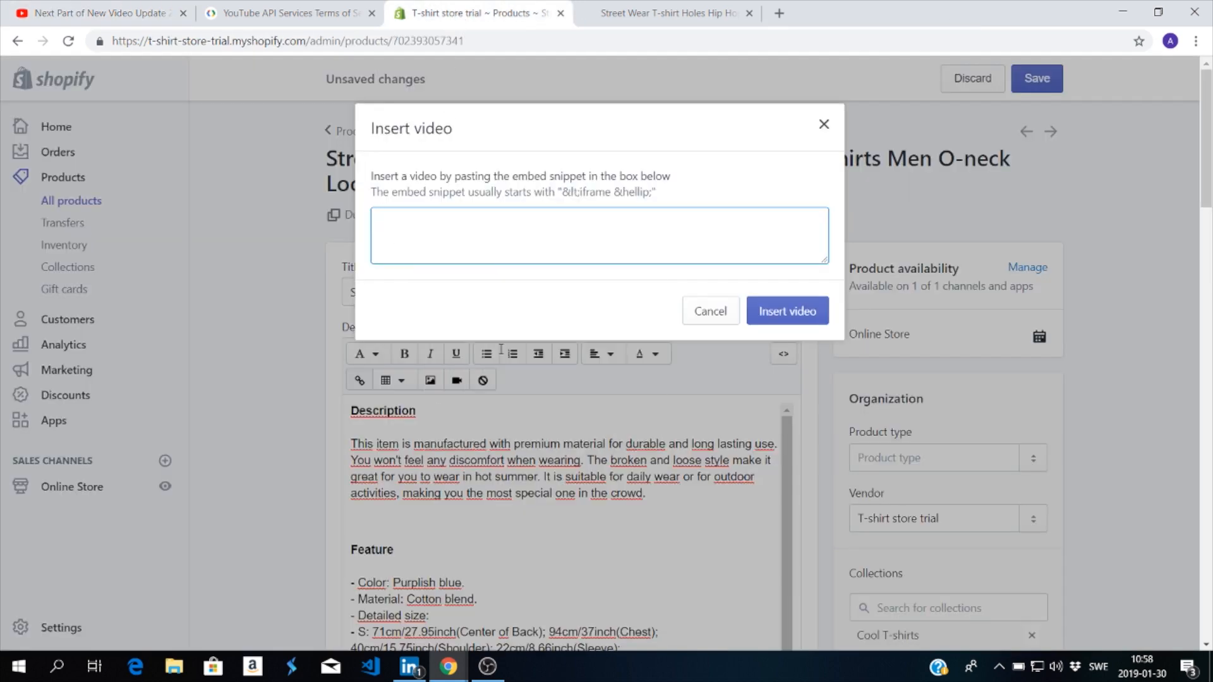
left_click(776, 313)
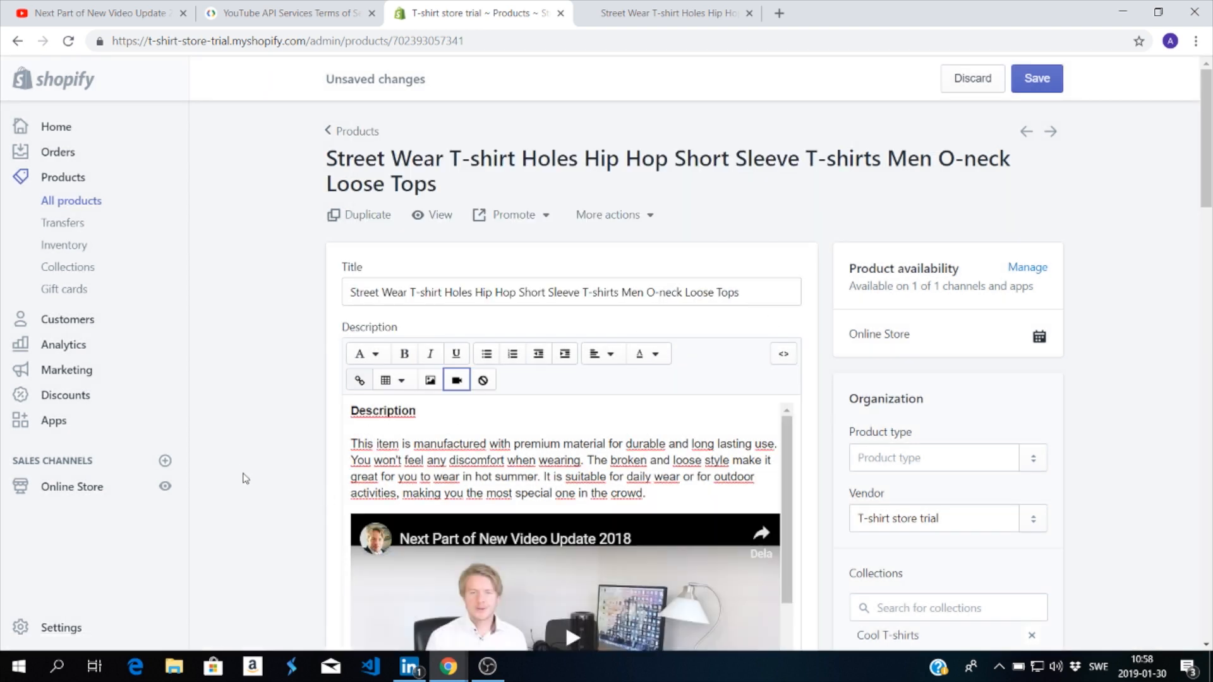
Step: Check how the inserted video is placed between the Description and Feature sections of the product description
scroll(245, 478, "down", 5)
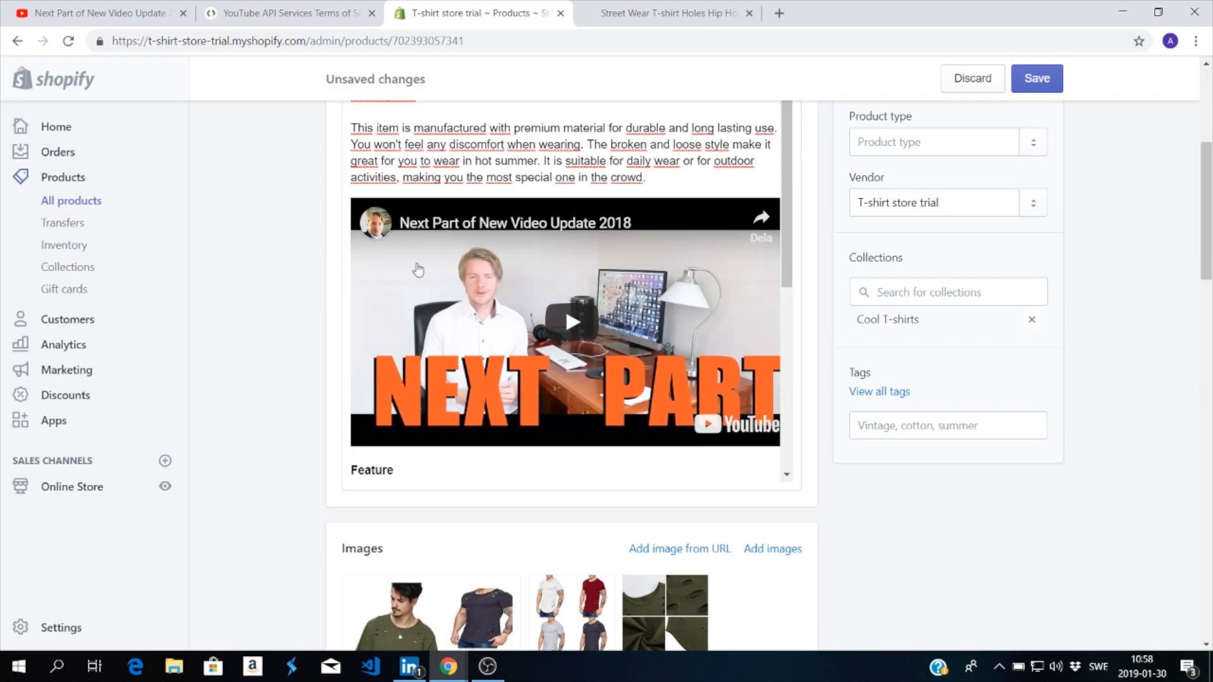
scroll(518, 361, "down", 1)
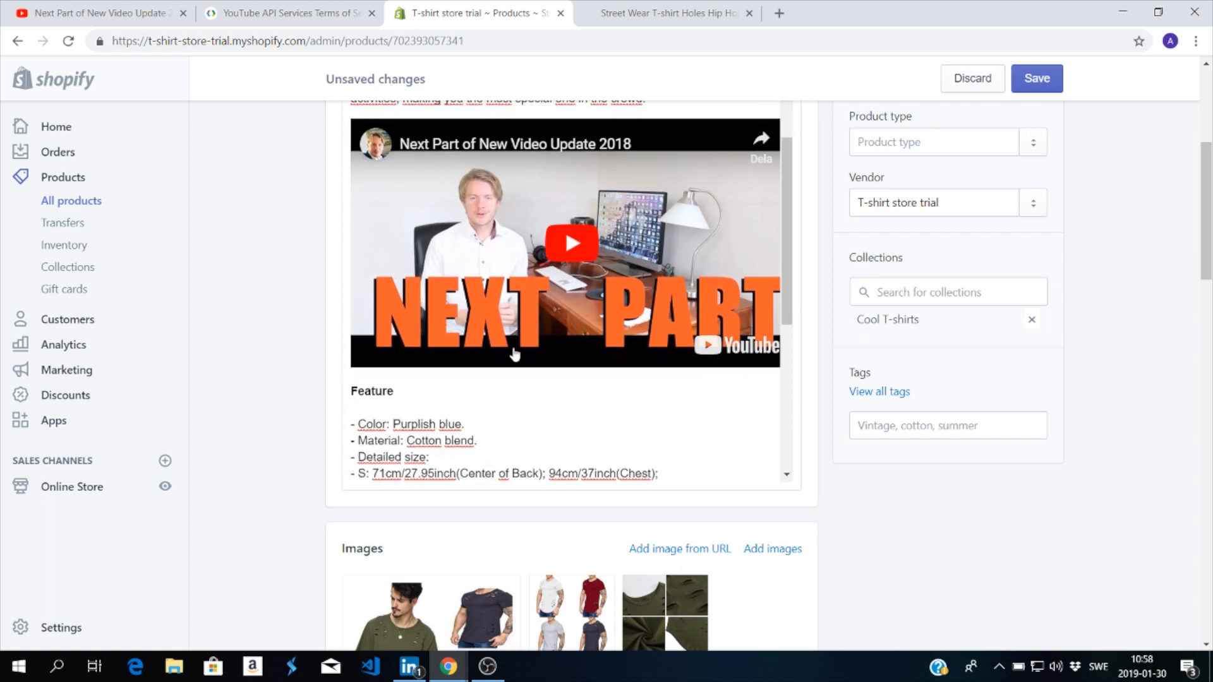
scroll(514, 358, "up", 1)
scroll(513, 356, "down", 3)
scroll(513, 356, "up", 3)
scroll(270, 276, "up", 5)
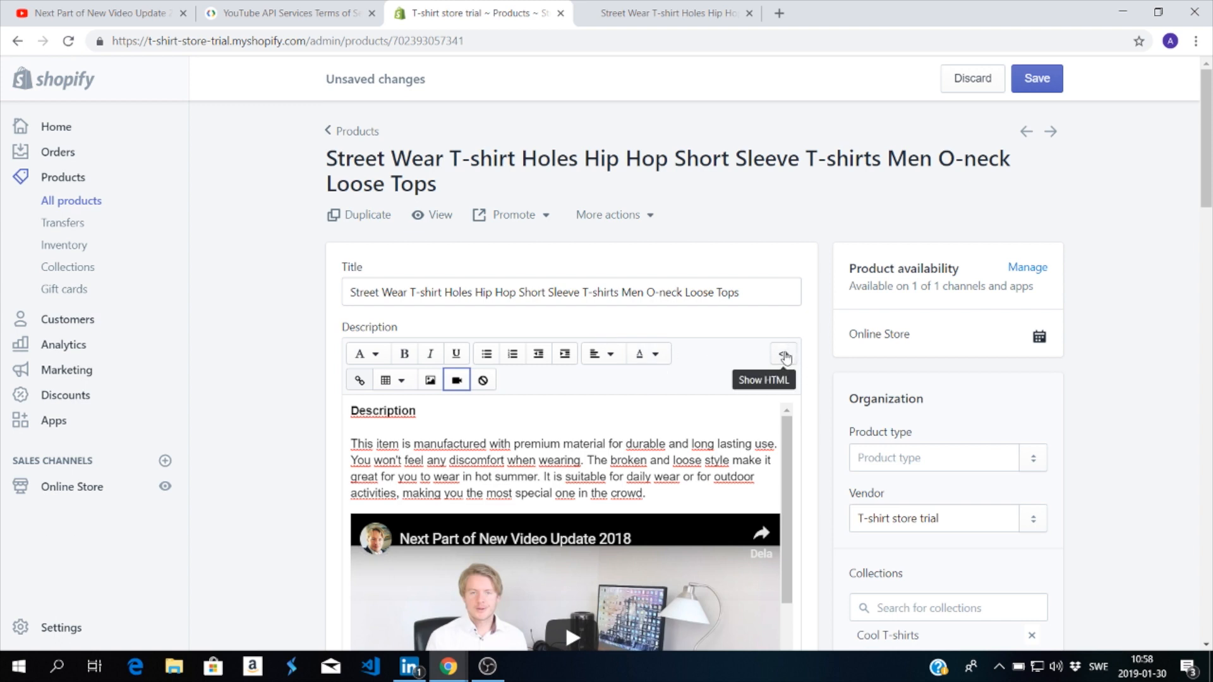
Step: Examine the video's iframe code in the description's HTML, then return to the visual editor
left_click(785, 349)
scroll(517, 421, "down", 1)
scroll(345, 331, "down", 1)
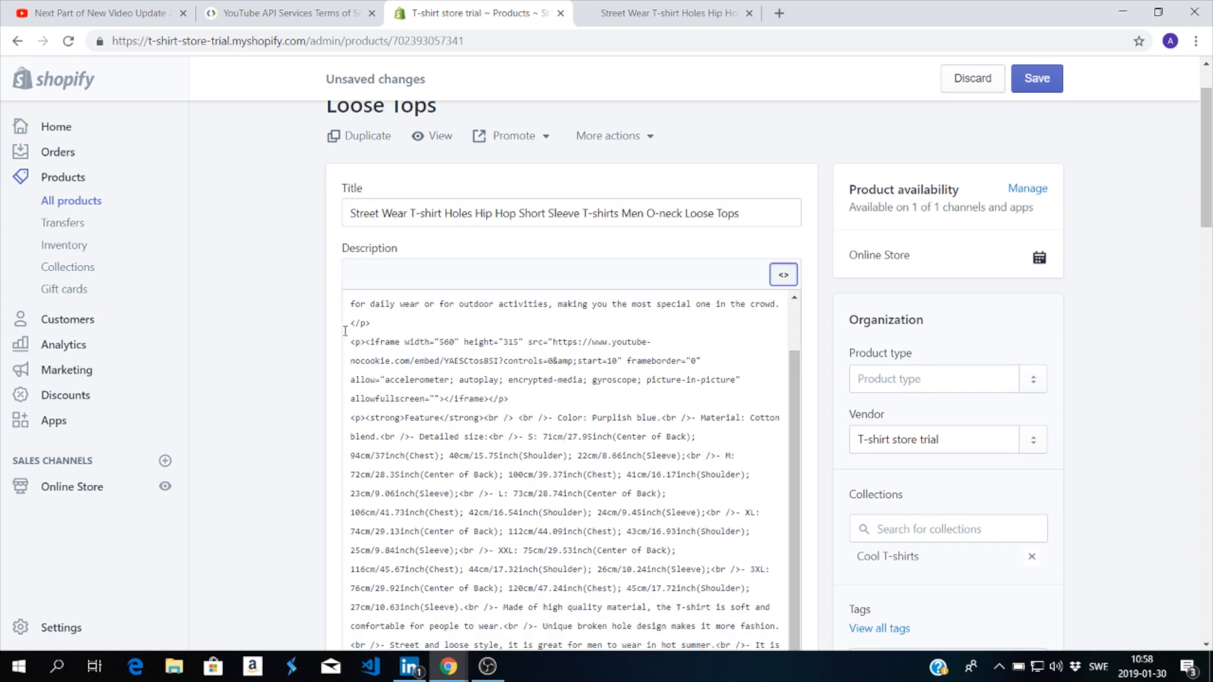
left_click_drag(350, 343, 537, 399)
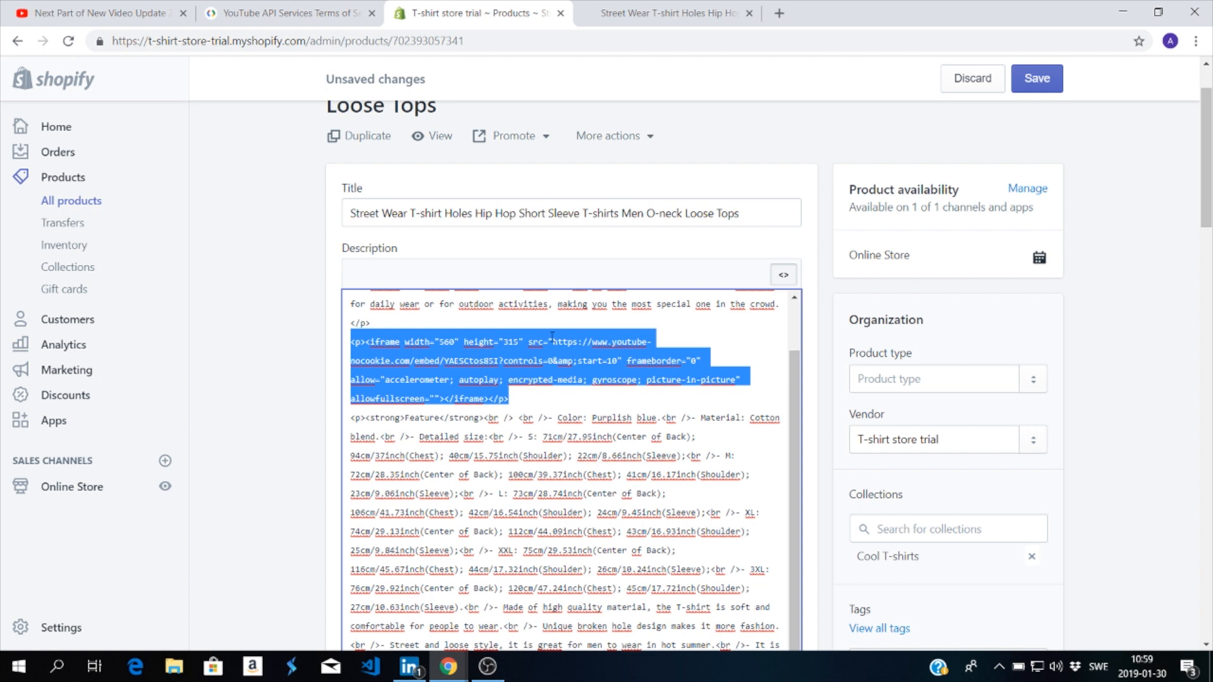
left_click(289, 356)
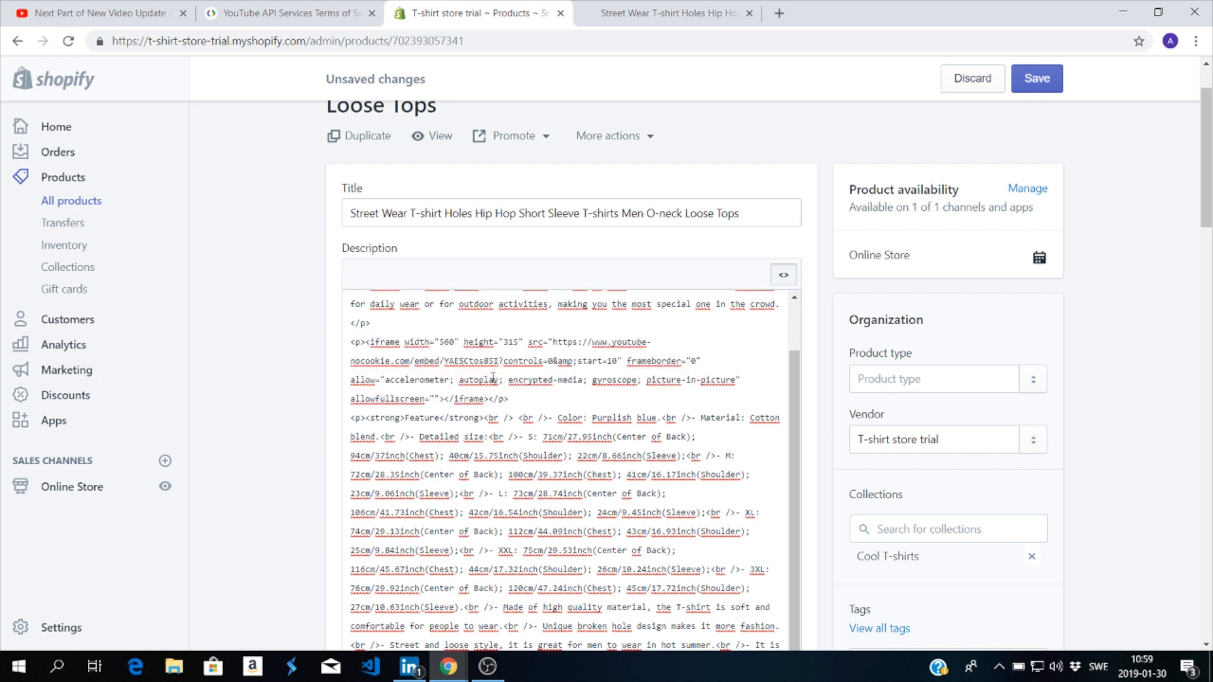
left_click(786, 277)
scroll(625, 390, "down", 1)
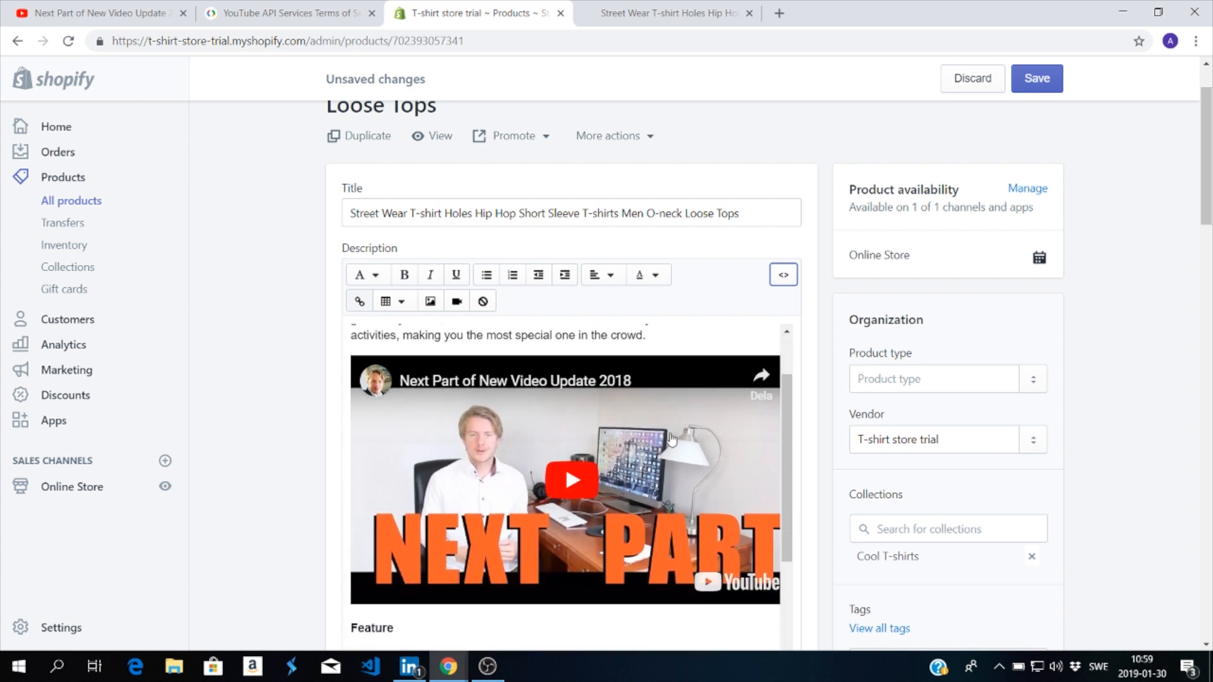
Step: Save the product and open its storefront page at the embedded video in the description
left_click(1040, 89)
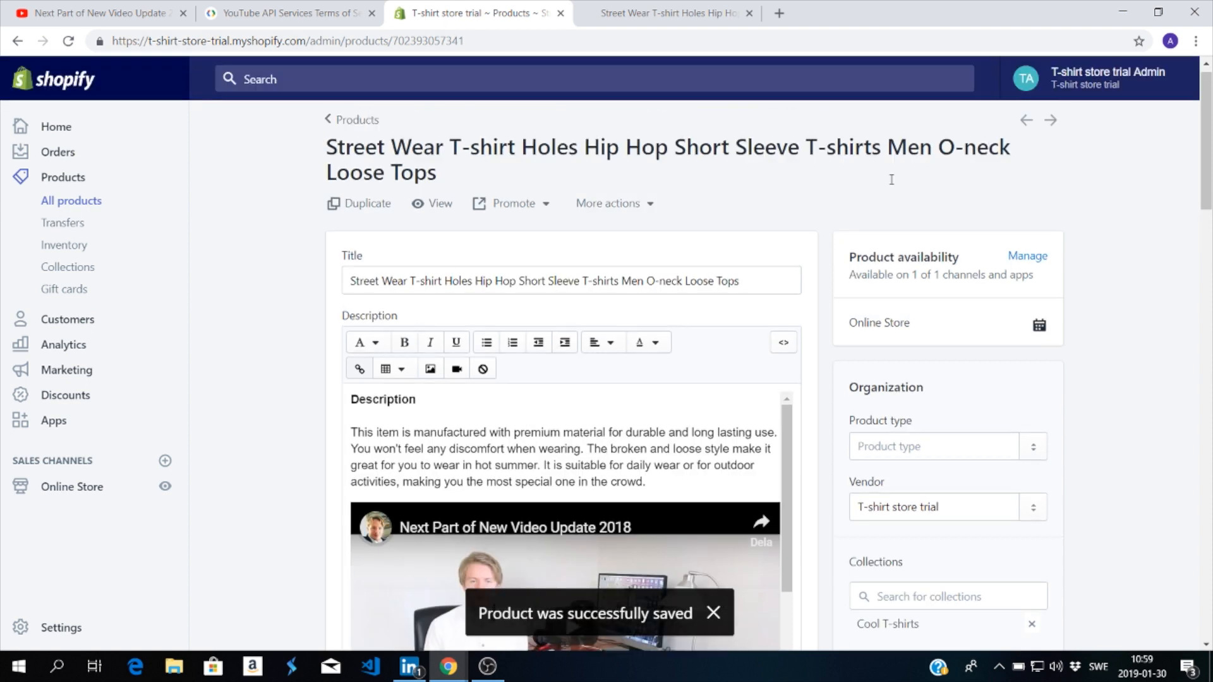
left_click(439, 218)
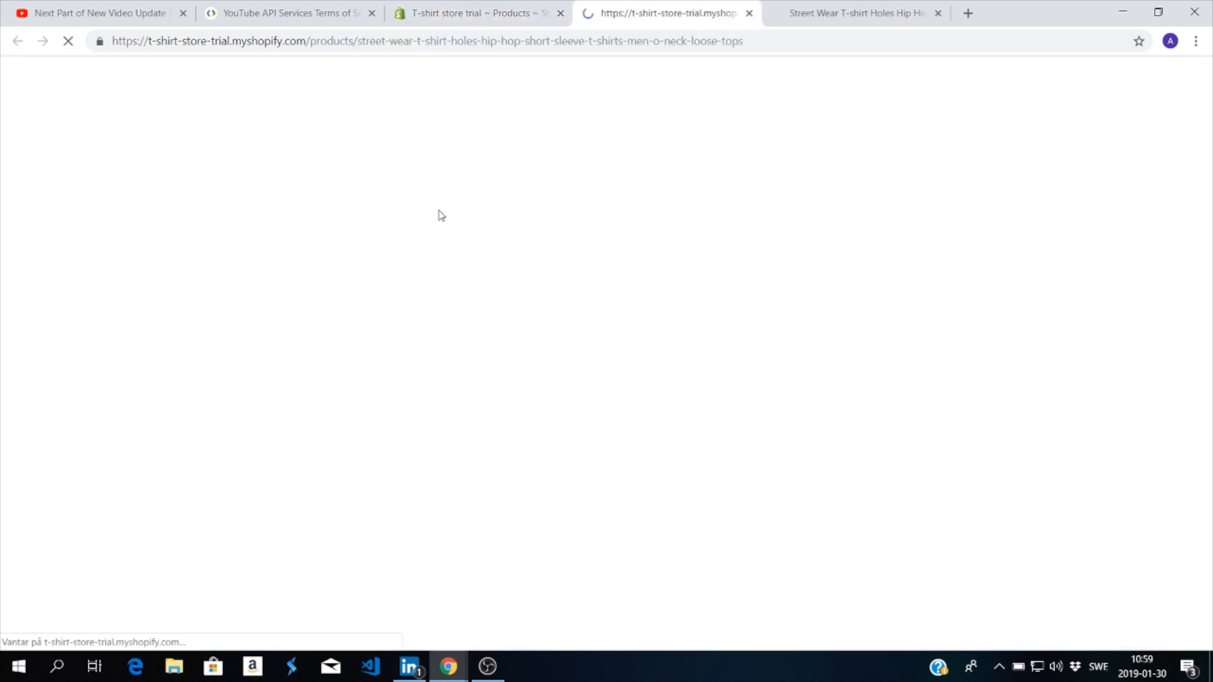
scroll(426, 263, "down", 10)
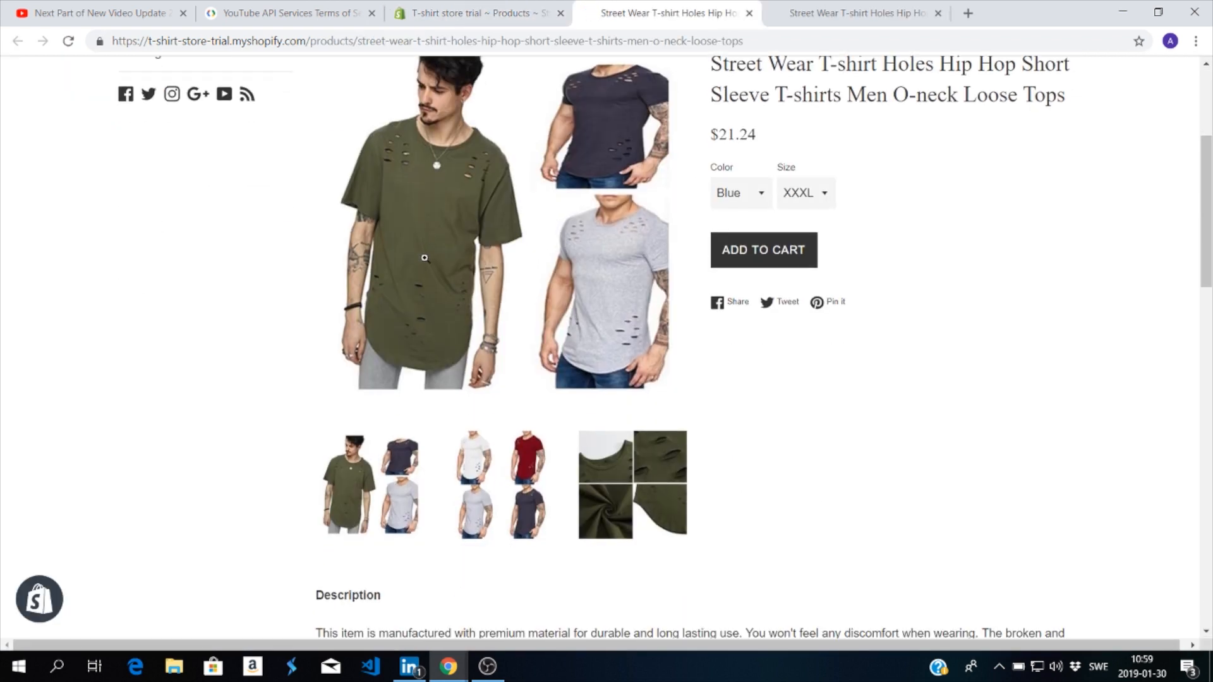
scroll(530, 188, "down", 3)
scroll(663, 122, "up", 3)
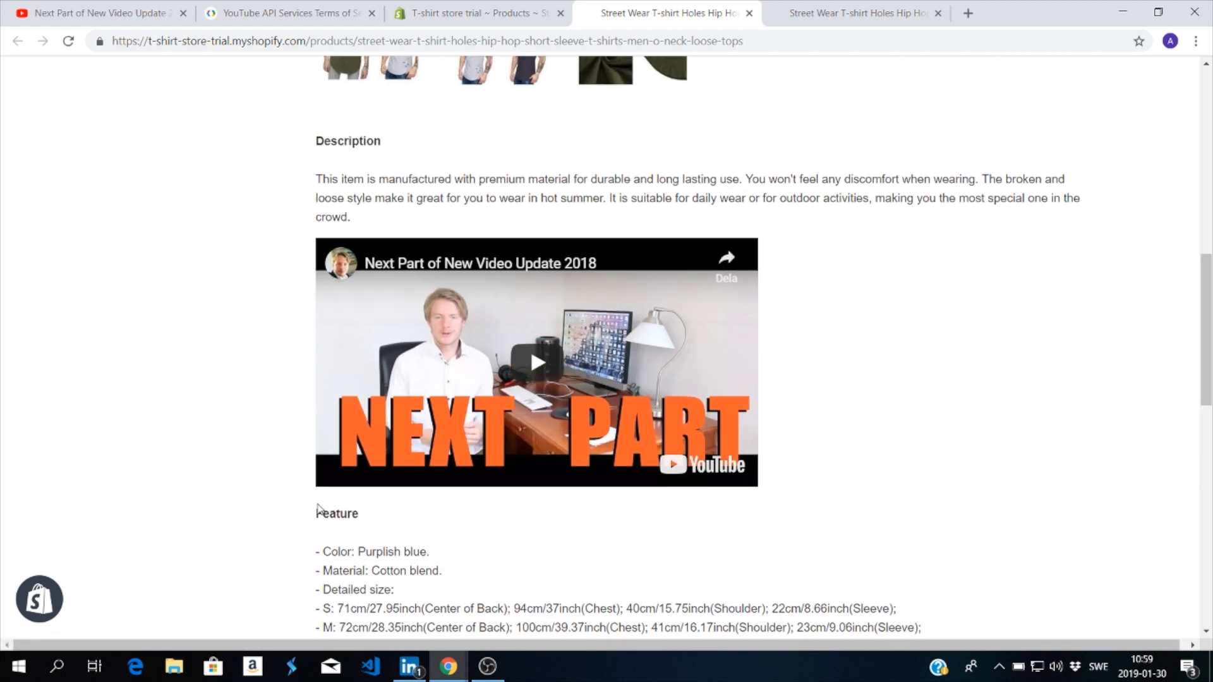
Step: Test the embedded video on the storefront page by playing and pausing it, and dismiss the suggested videos
left_click(542, 359)
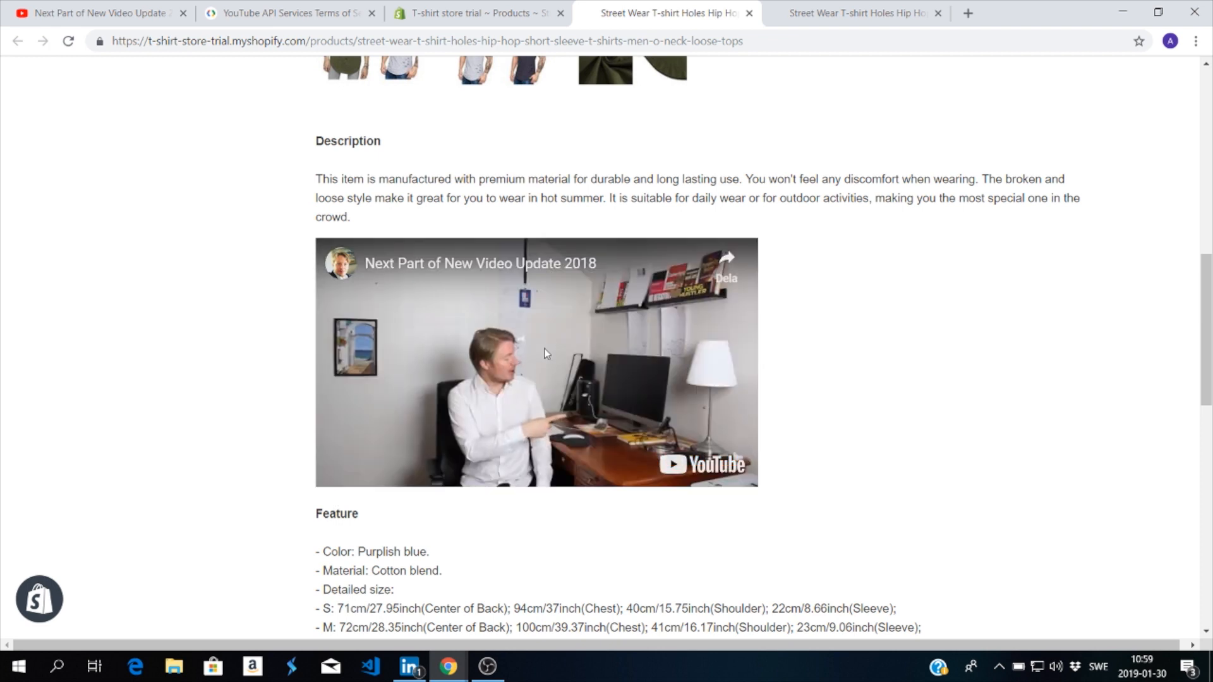
left_click(527, 358)
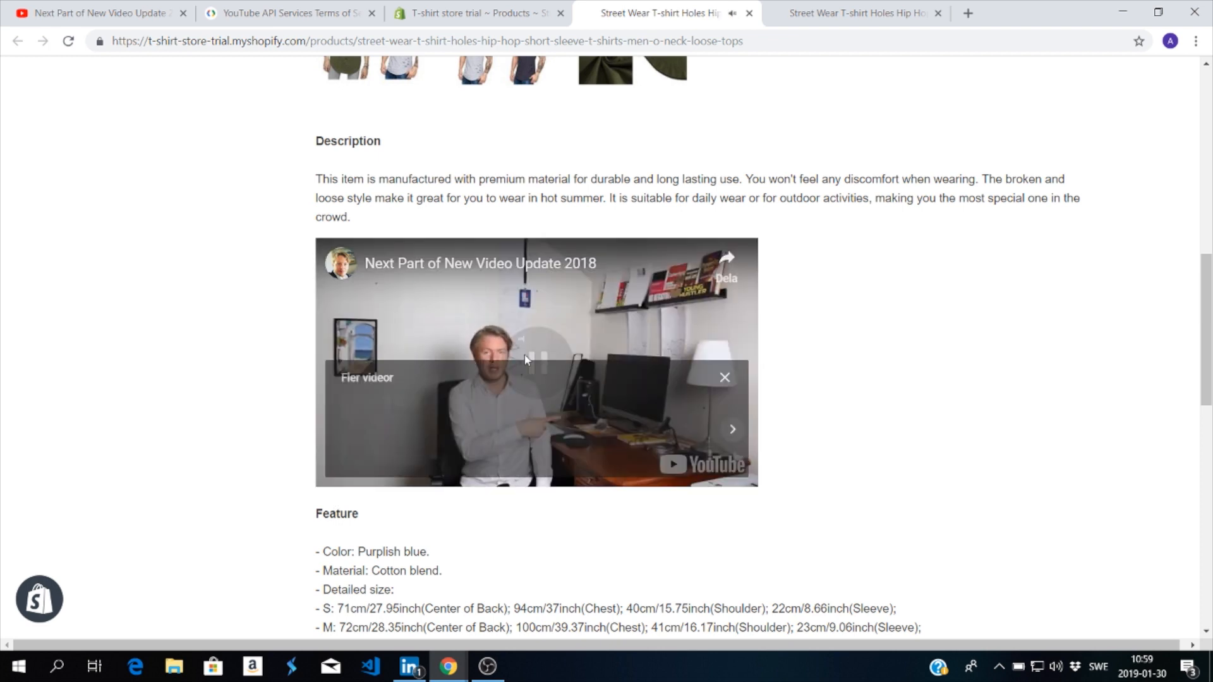
left_click(724, 378)
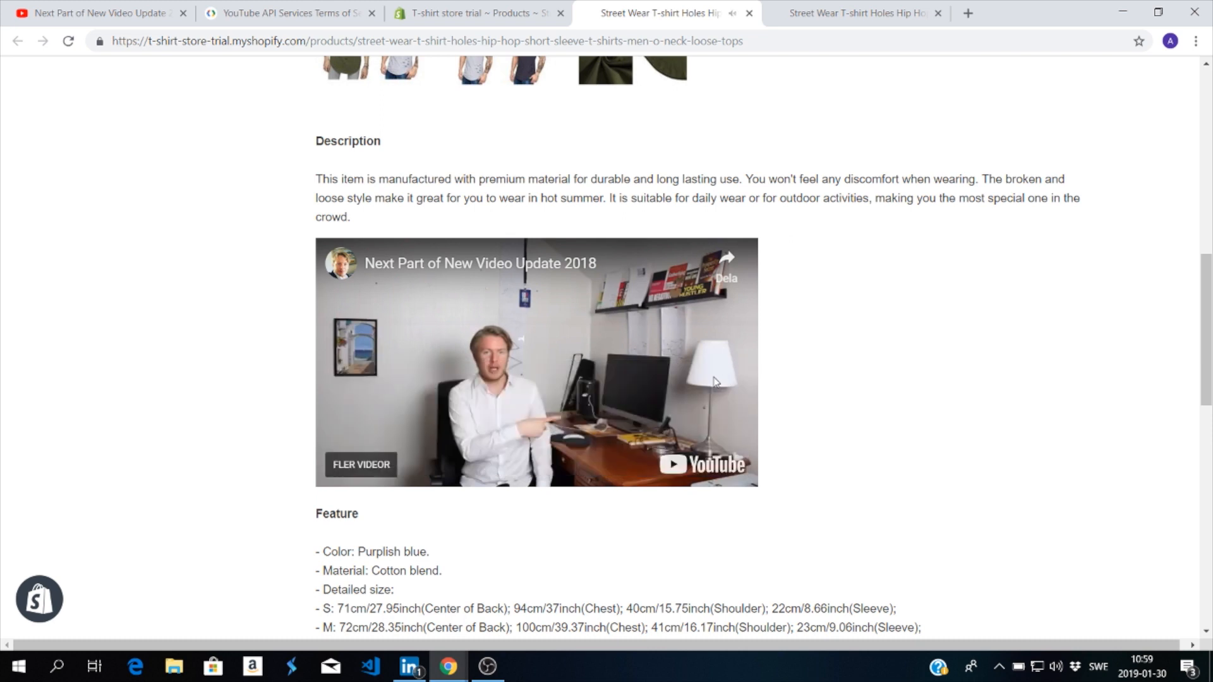
scroll(286, 389, "down", 2)
scroll(283, 388, "up", 4)
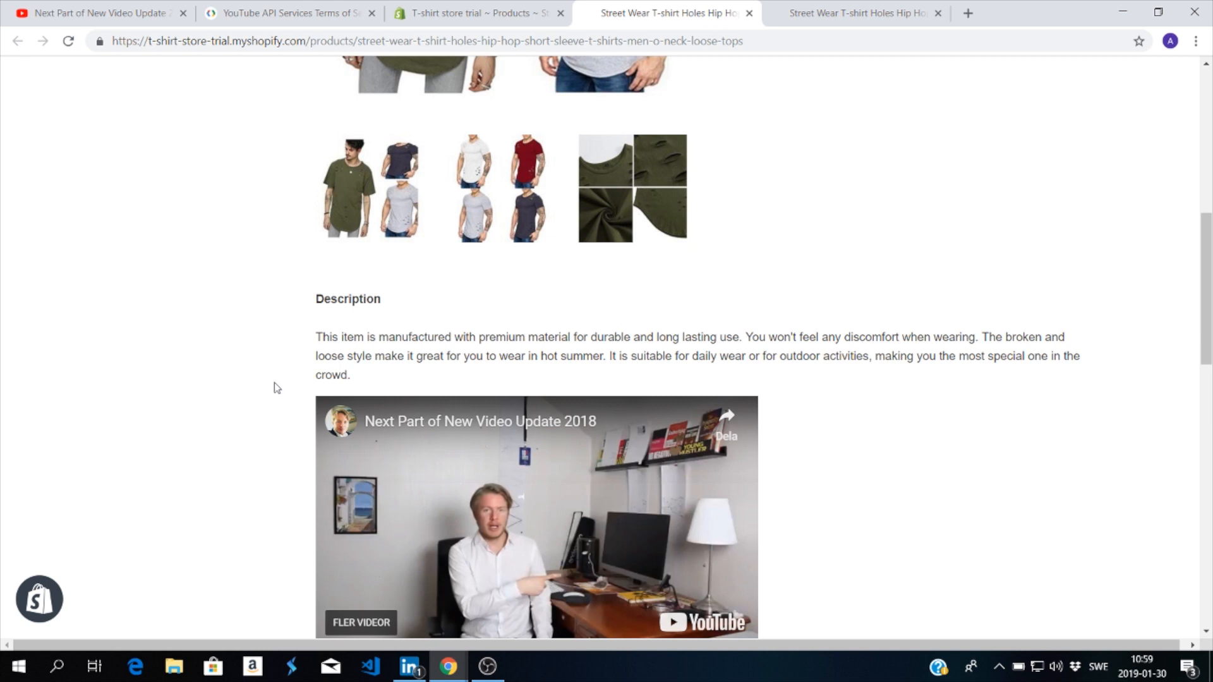